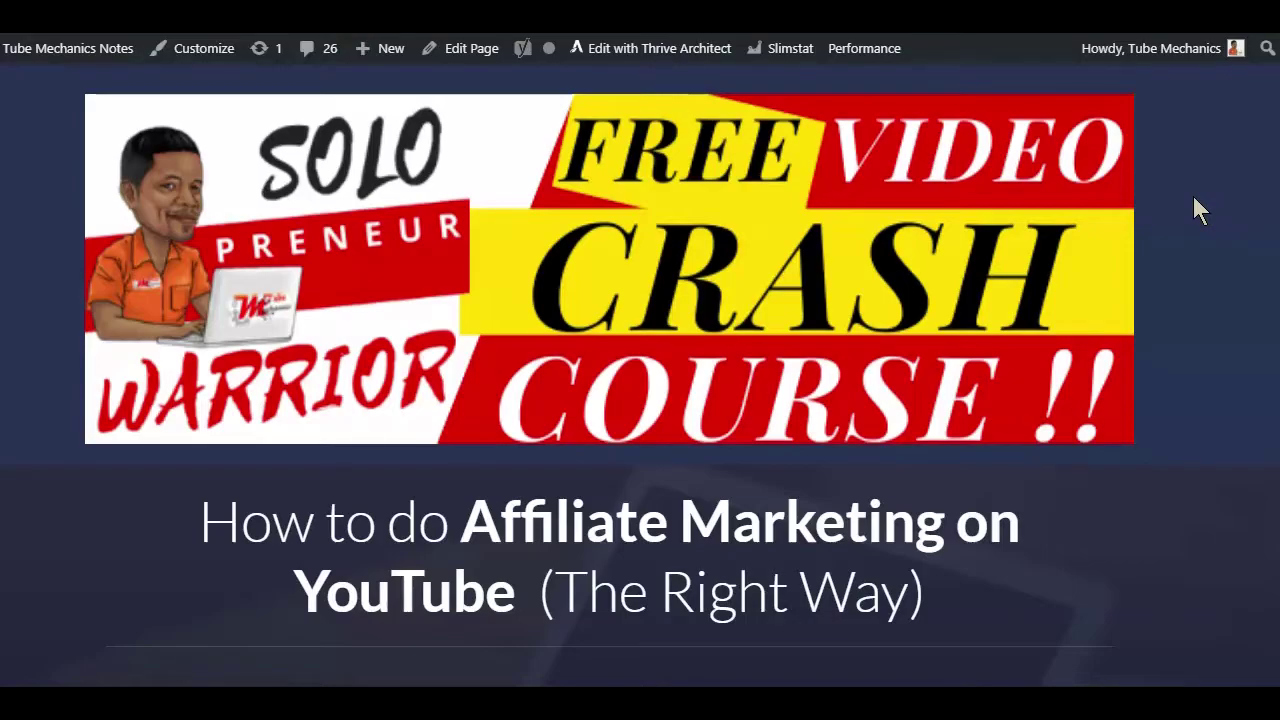
Step: Scroll down through the WordPress crash course landing page
{"action": "scroll", "coordinate": [1193, 198], "scroll_direction": "down", "scroll_amount": 3}
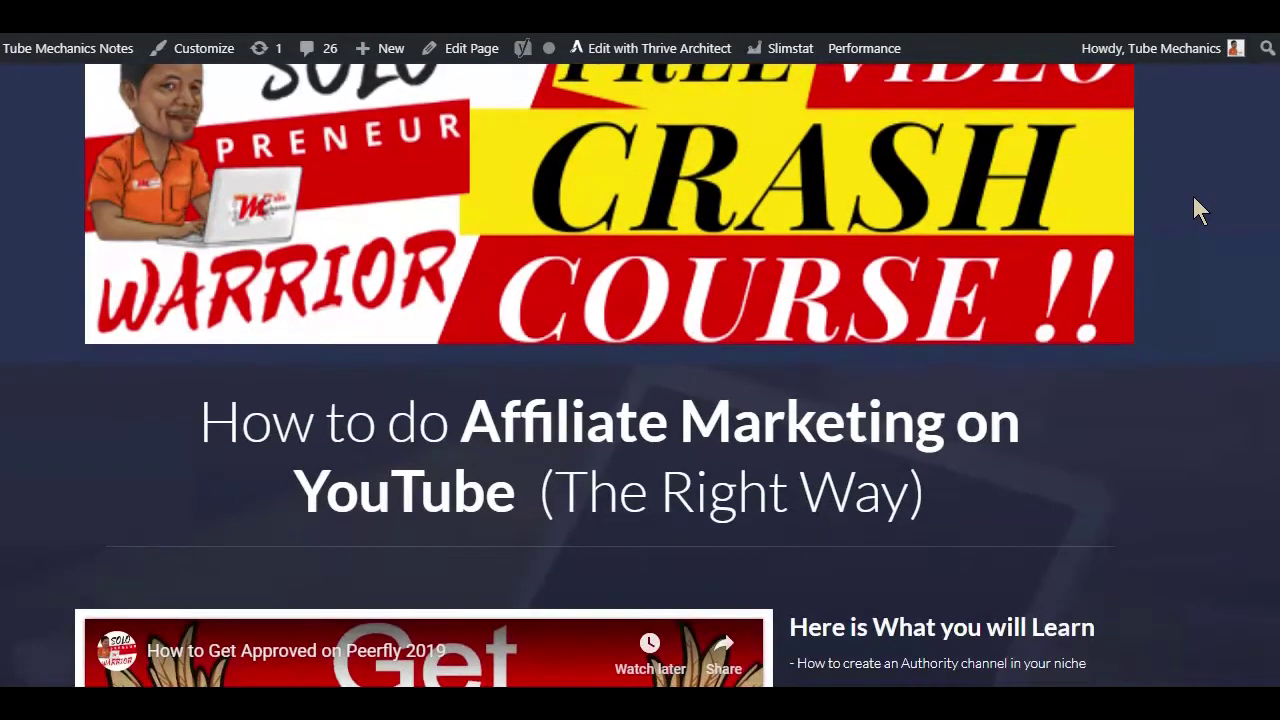
{"action": "scroll", "coordinate": [1191, 194], "scroll_direction": "down", "scroll_amount": 2}
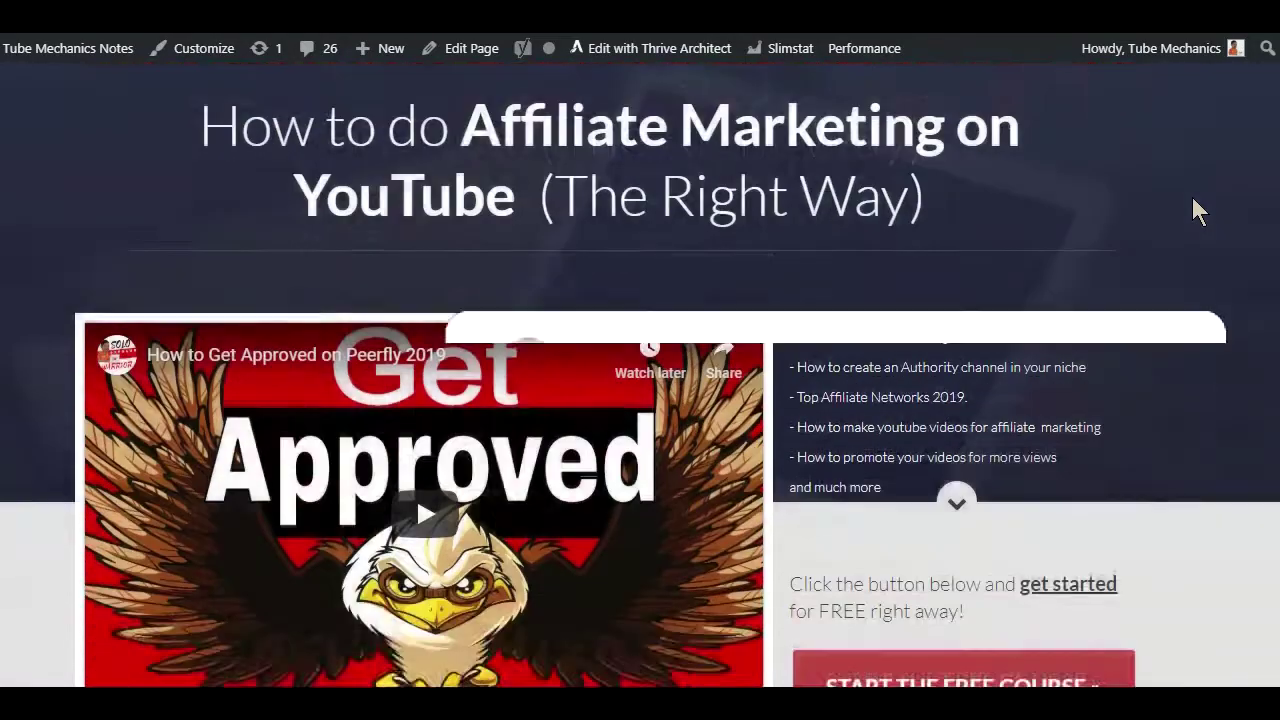
{"action": "scroll", "coordinate": [1191, 194], "scroll_direction": "down", "scroll_amount": 4}
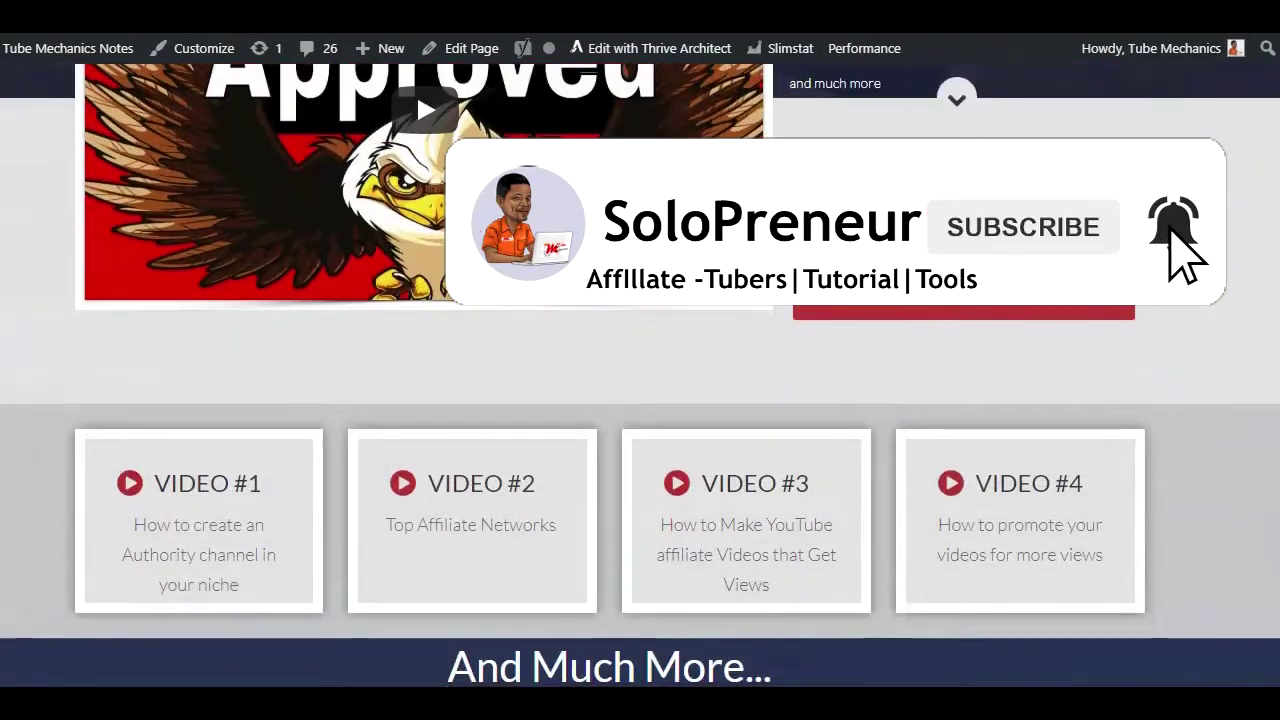
{"action": "scroll", "coordinate": [1191, 194], "scroll_direction": "down", "scroll_amount": 3}
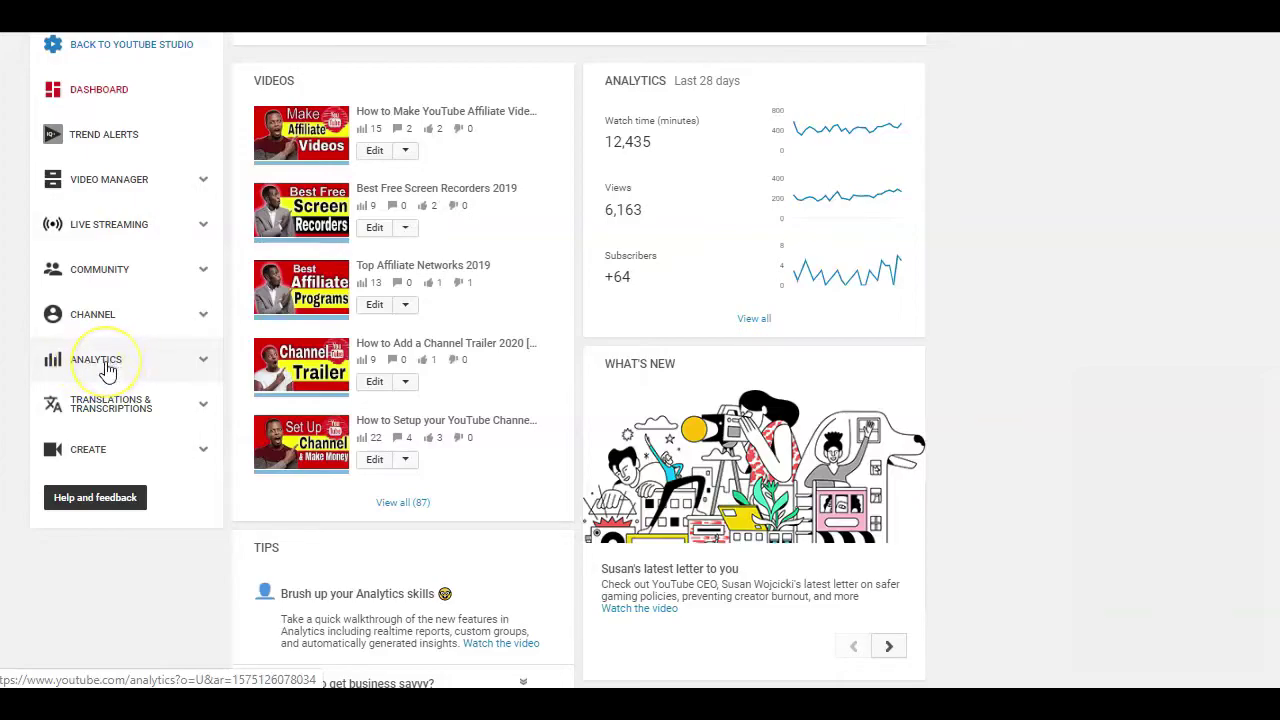
Step: Open the channel's Watch time report and scroll to its per-video table
{"action": "left_click", "coordinate": [106, 366]}
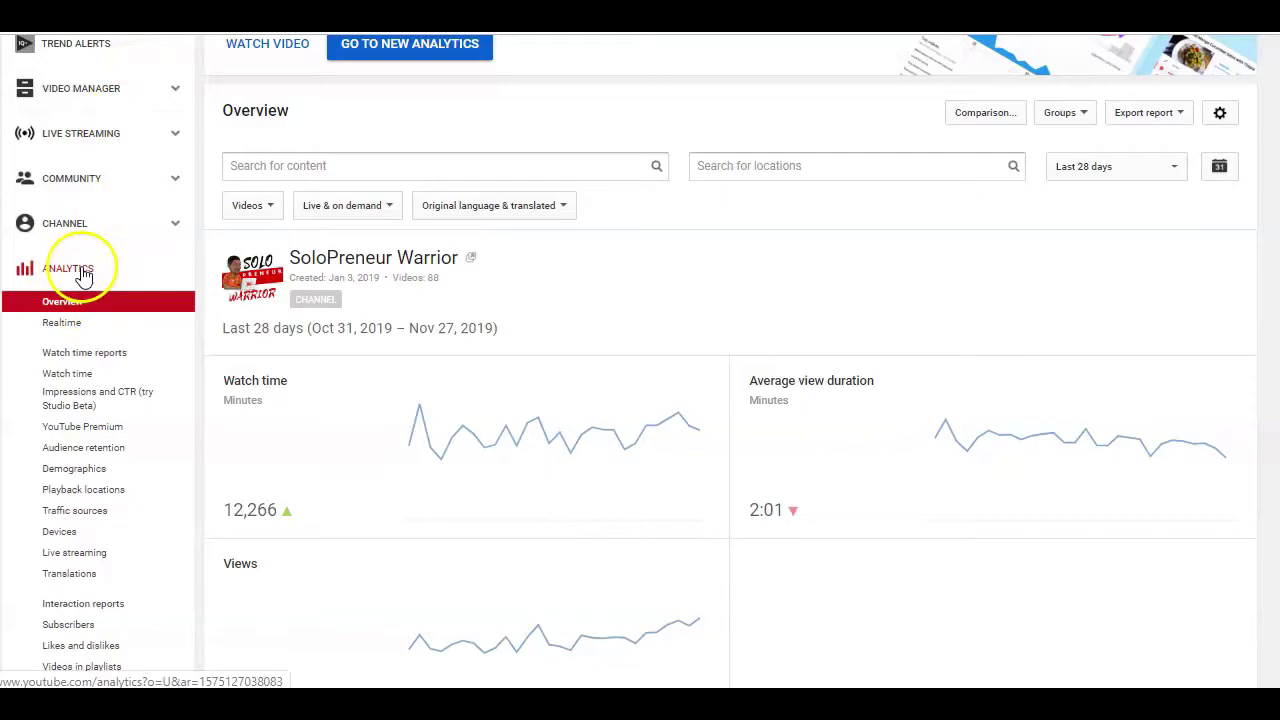
{"action": "left_click", "coordinate": [72, 380]}
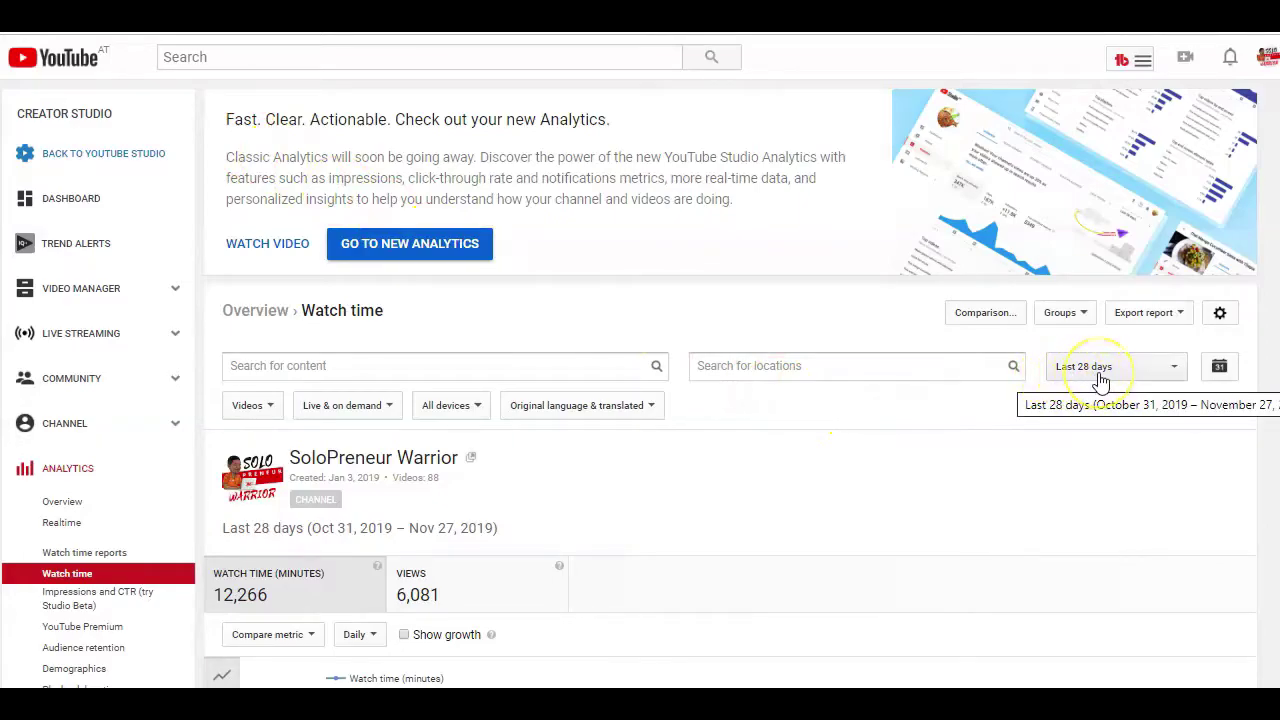
{"action": "scroll", "coordinate": [1065, 381], "scroll_direction": "down", "scroll_amount": 10}
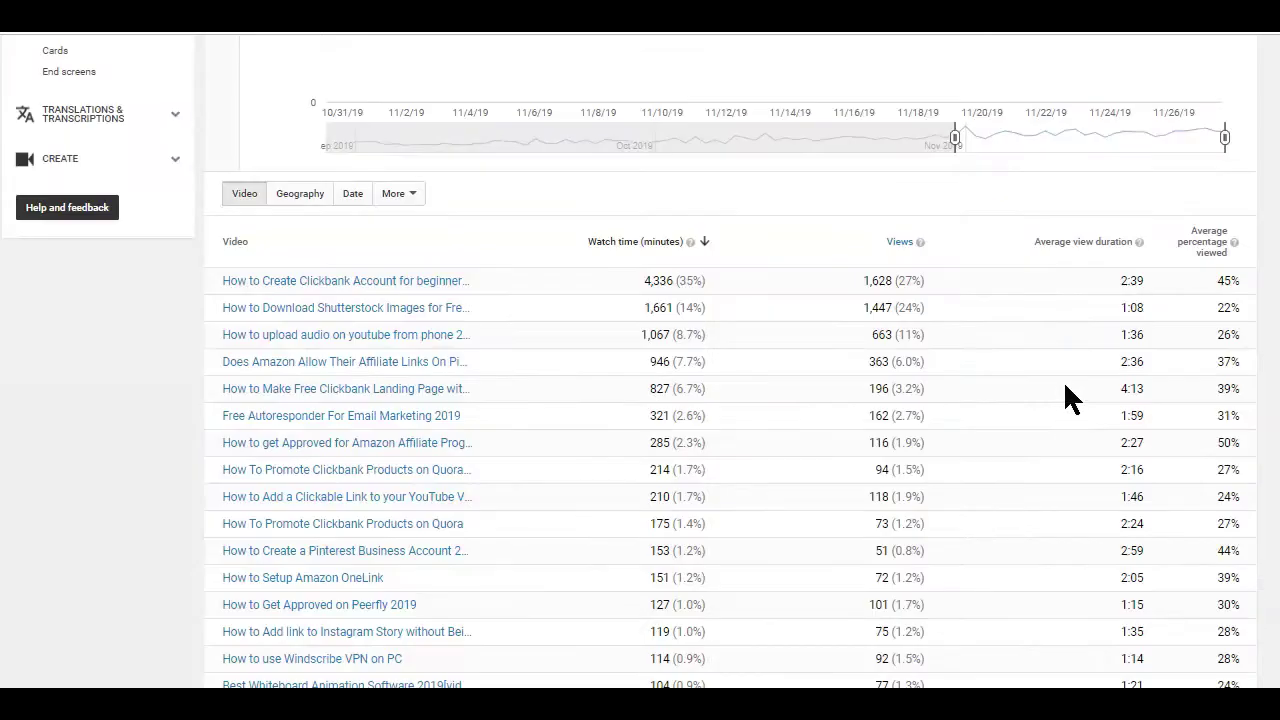
{"action": "scroll", "coordinate": [1065, 390], "scroll_direction": "down", "scroll_amount": 2}
{"action": "scroll", "coordinate": [1065, 390], "scroll_direction": "up", "scroll_amount": 2}
Step: Break watch time down by Geography and review the countries, led by United States (2,046 minutes) and India (1,350)
{"action": "left_click", "coordinate": [302, 197]}
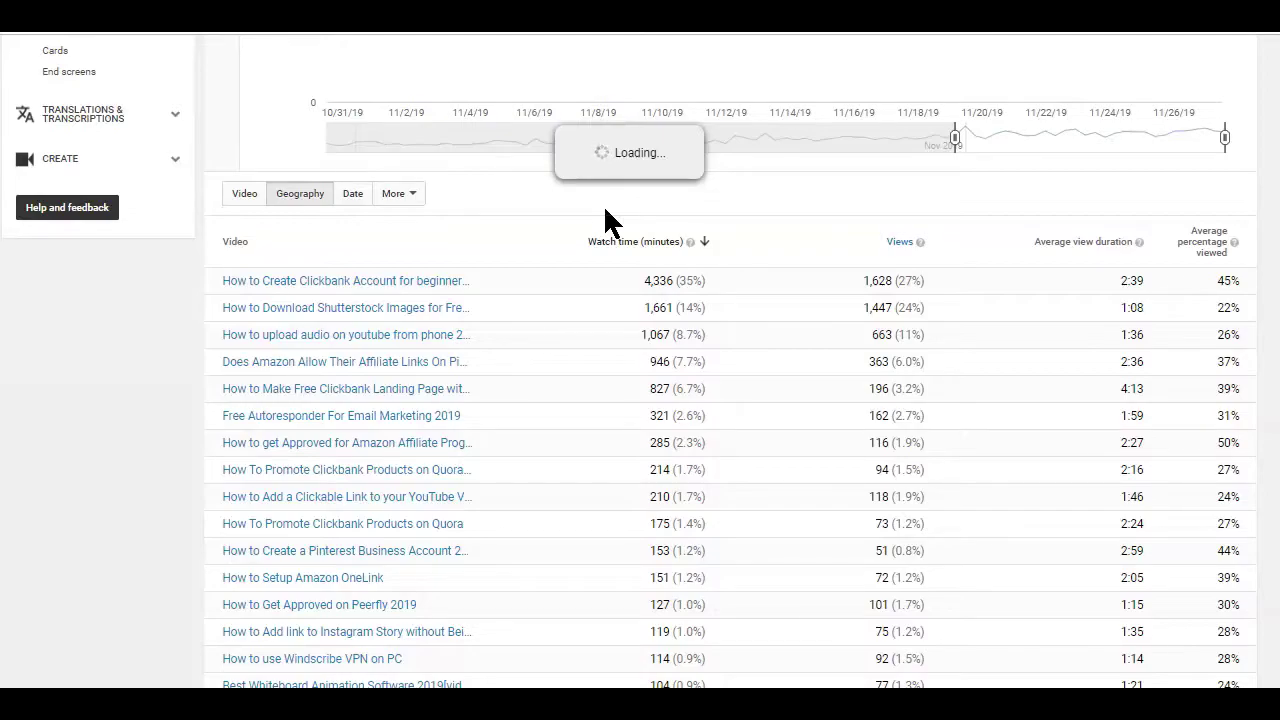
{"action": "scroll", "coordinate": [523, 100], "scroll_direction": "down", "scroll_amount": 1}
{"action": "left_click", "coordinate": [523, 100]}
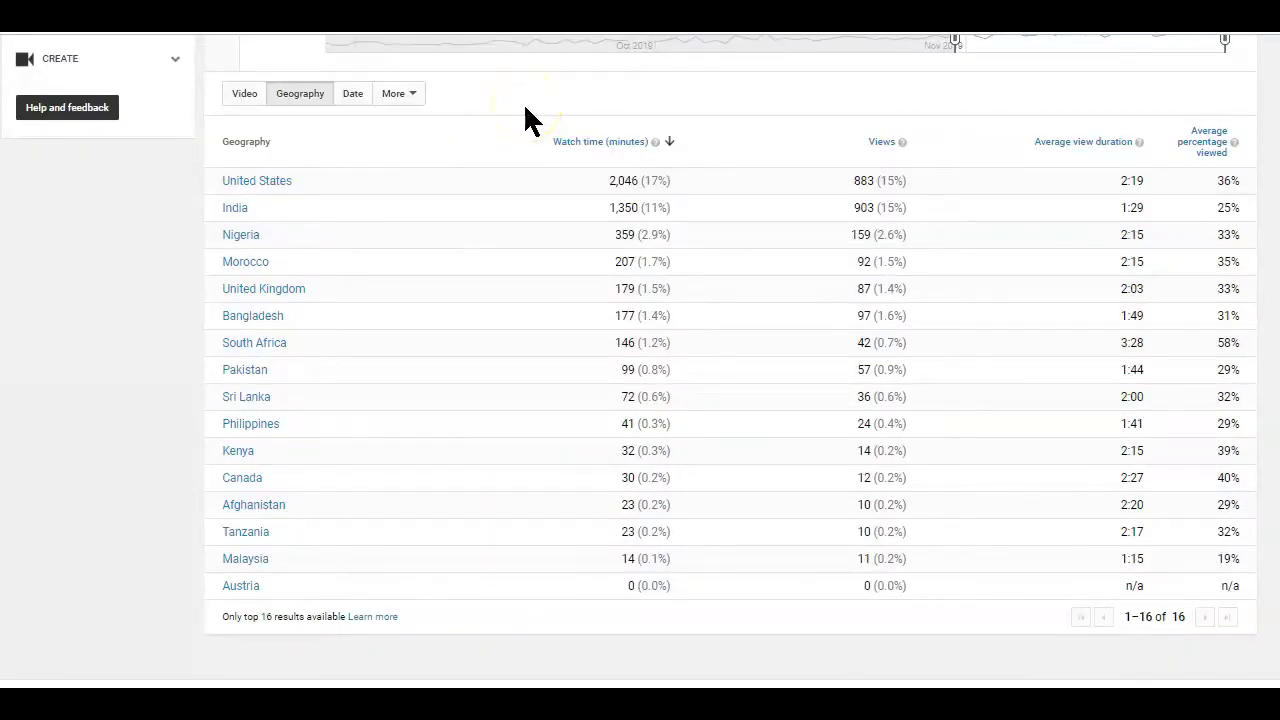
{"action": "left_click", "coordinate": [514, 110]}
{"action": "scroll", "coordinate": [578, 214], "scroll_direction": "down", "scroll_amount": 1}
{"action": "scroll", "coordinate": [578, 214], "scroll_direction": "up", "scroll_amount": 2}
{"action": "scroll", "coordinate": [579, 203], "scroll_direction": "up", "scroll_amount": 2}
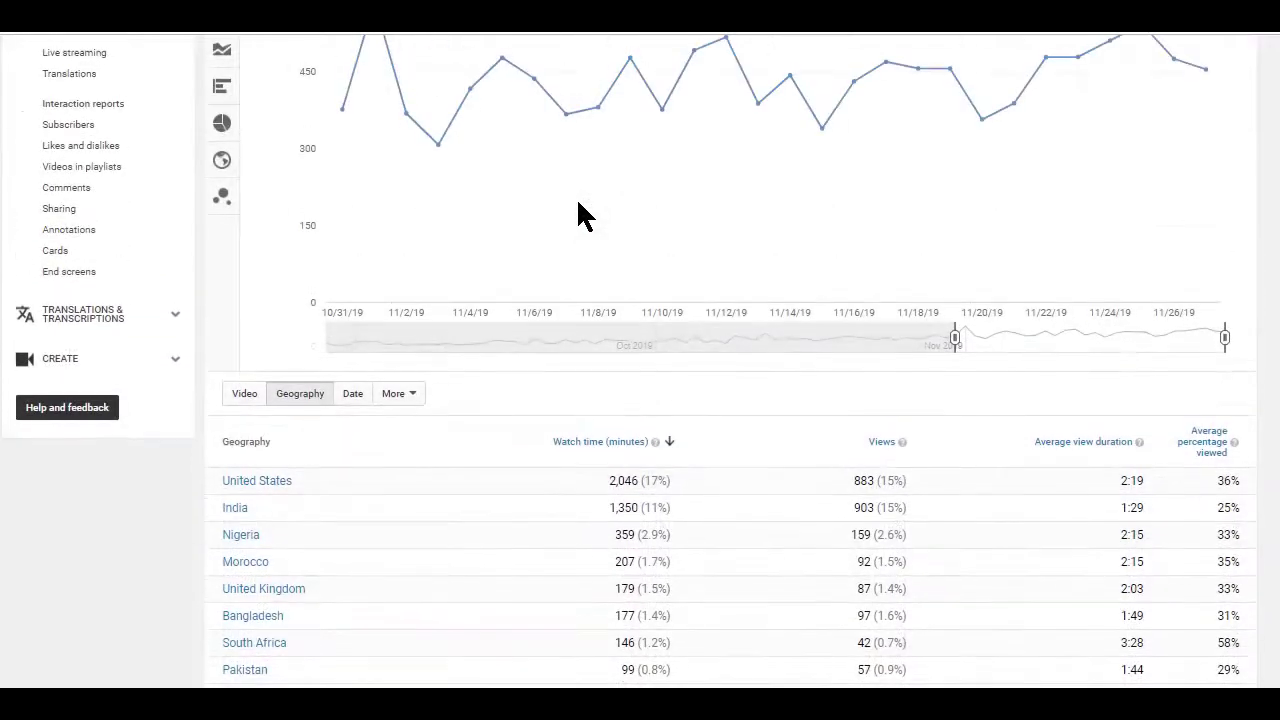
{"action": "scroll", "coordinate": [585, 215], "scroll_direction": "up", "scroll_amount": 2}
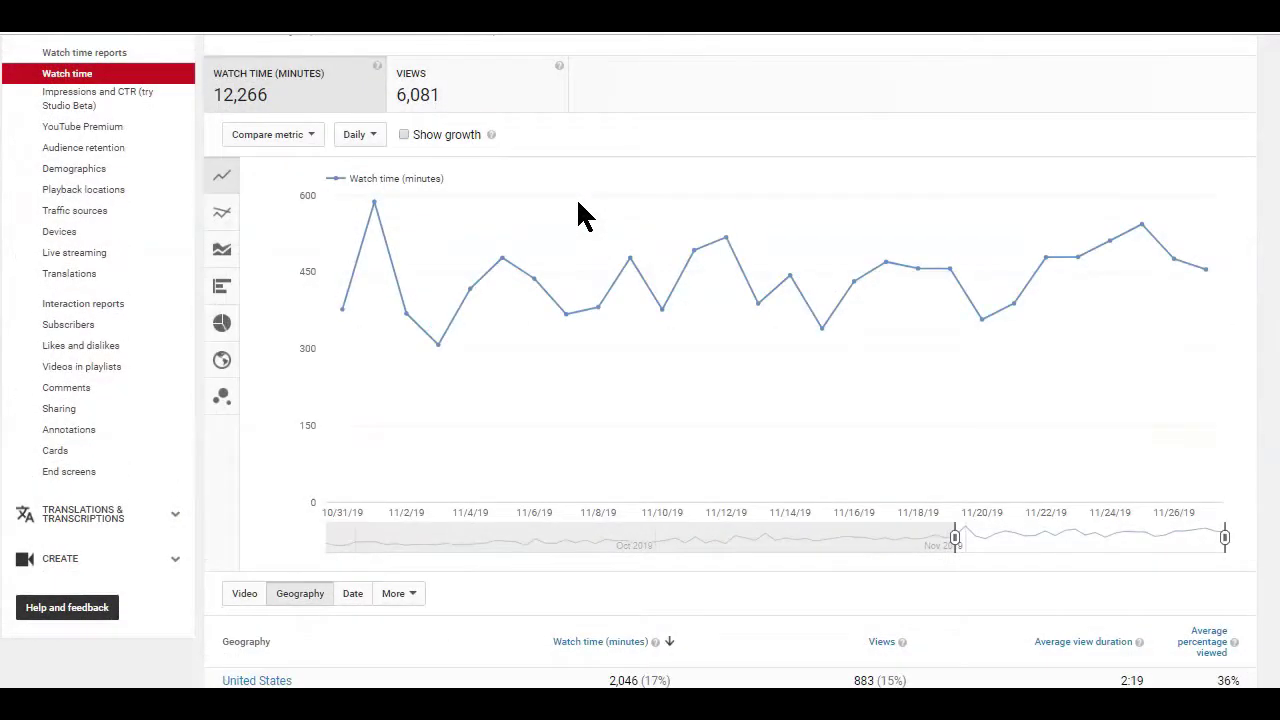
{"action": "scroll", "coordinate": [585, 215], "scroll_direction": "down", "scroll_amount": 5}
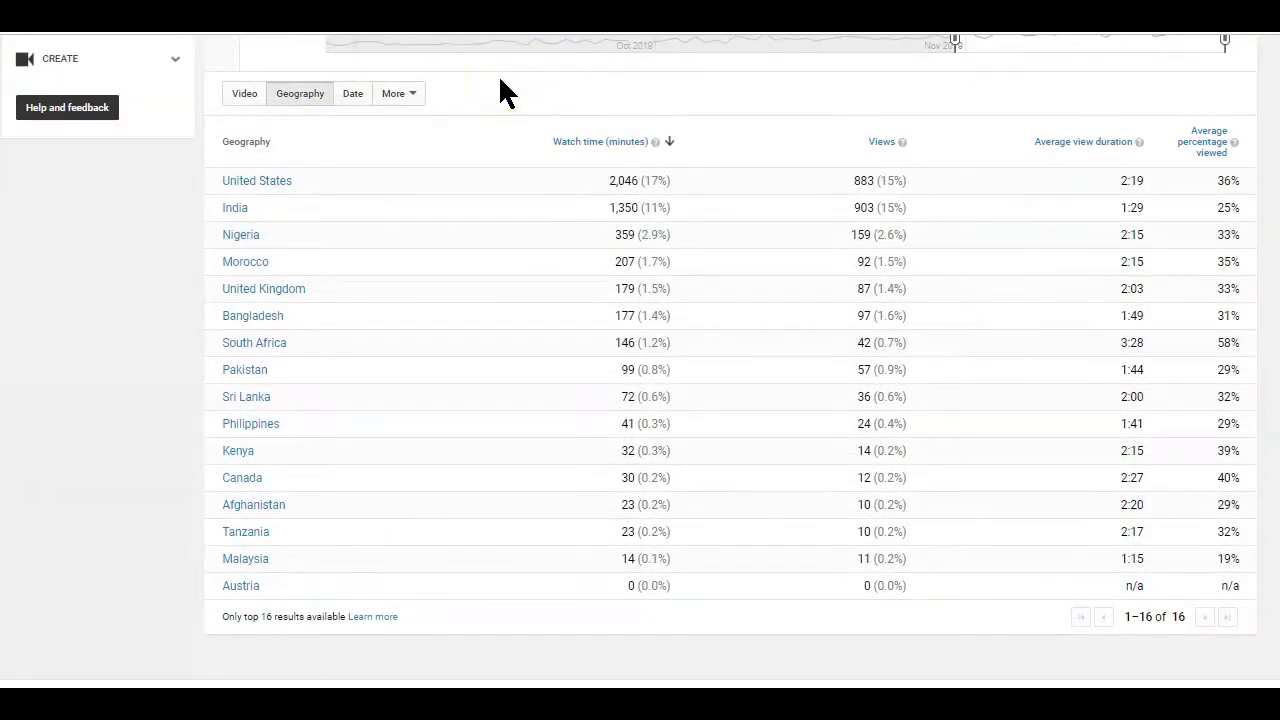
Step: Switch the watch time table's breakdown to Video info language via More
{"action": "left_click", "coordinate": [395, 93]}
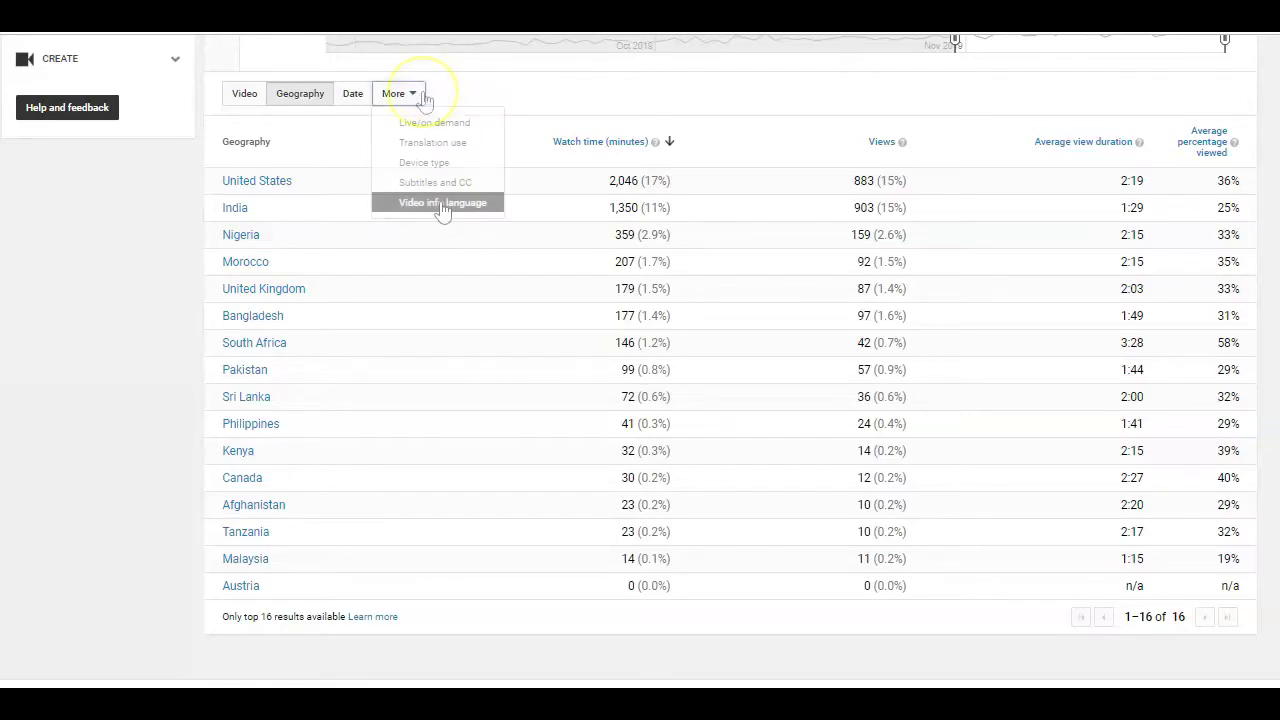
{"action": "left_click", "coordinate": [424, 208]}
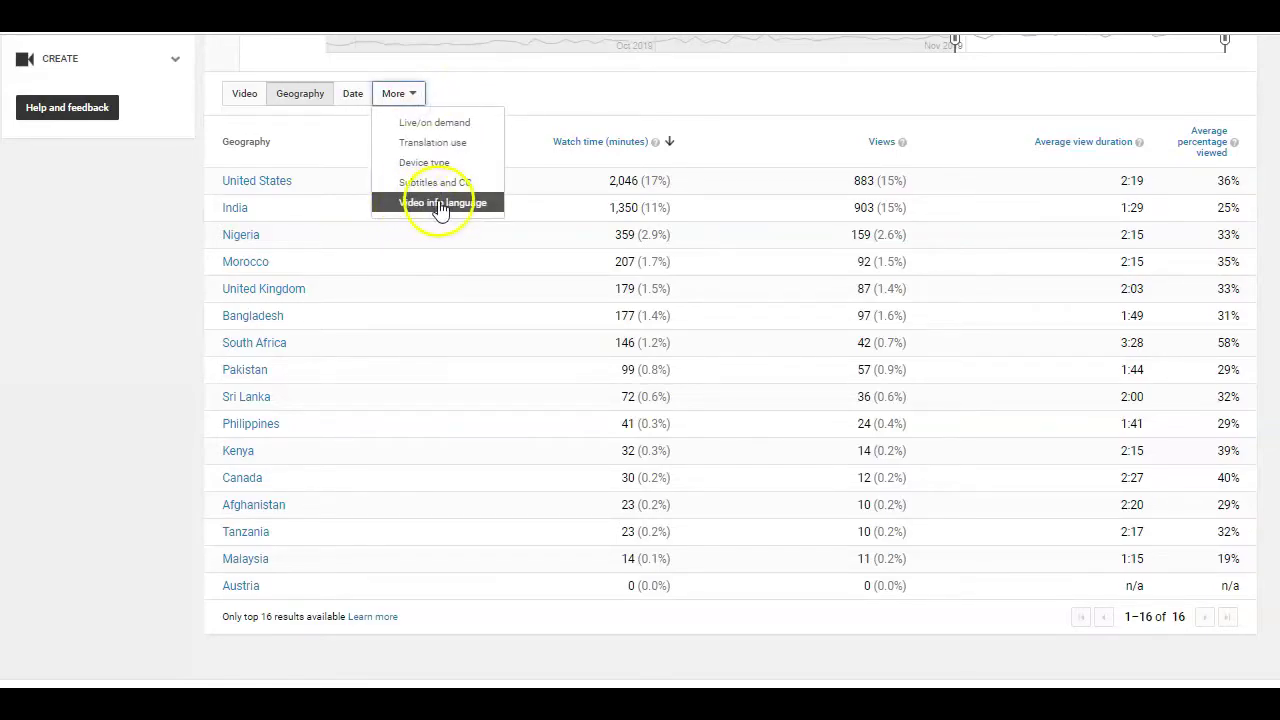
{"action": "left_click", "coordinate": [449, 205]}
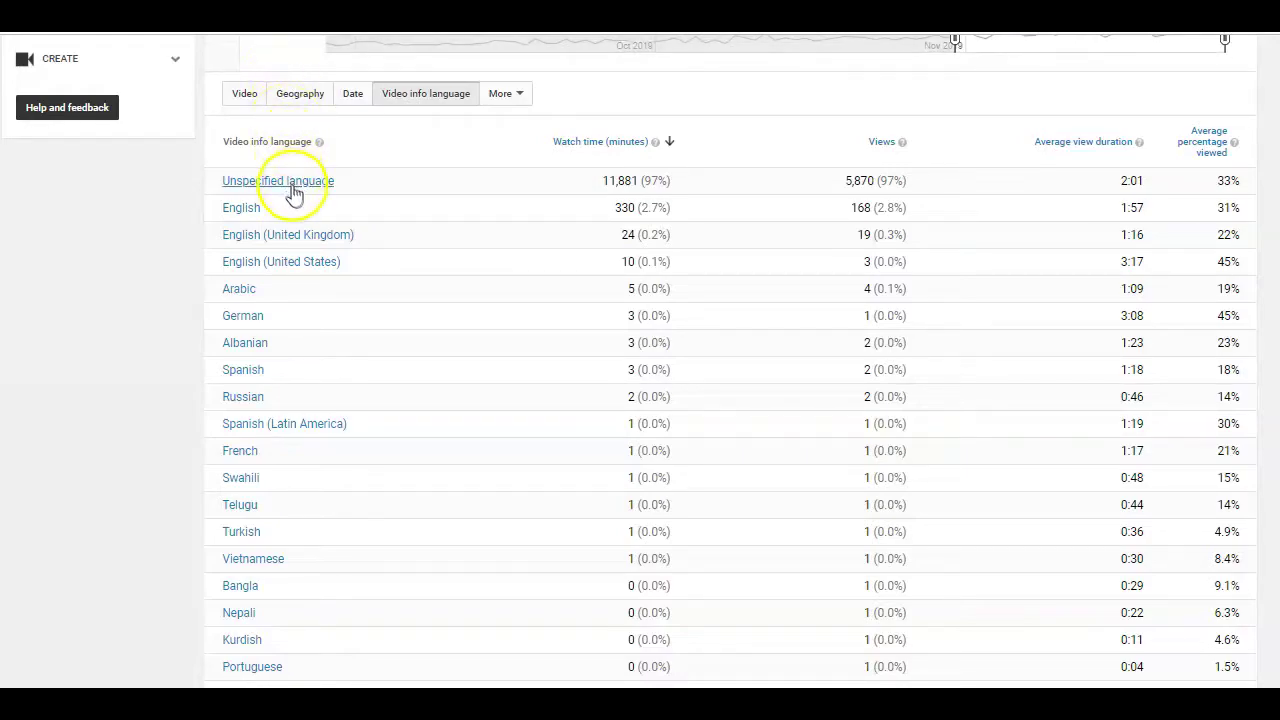
{"action": "left_click", "coordinate": [236, 185]}
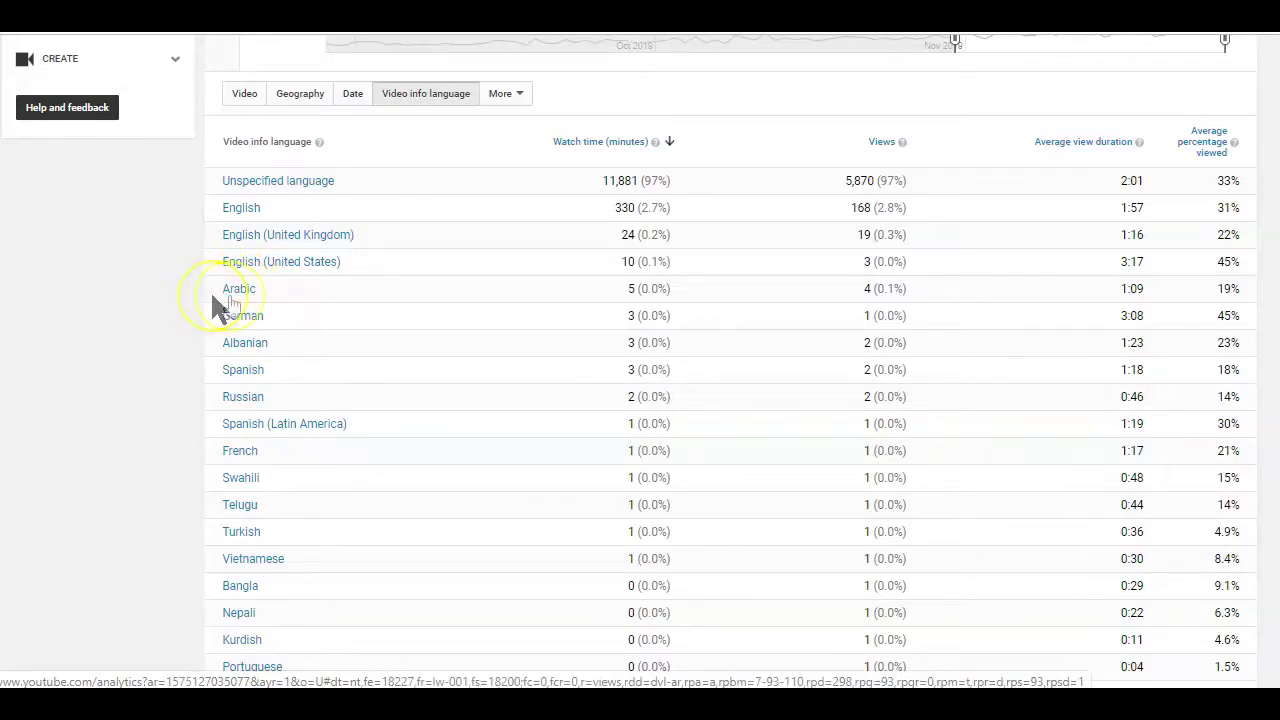
Step: Review the language rows and scroll back to the top of the report
{"action": "left_click", "coordinate": [233, 322]}
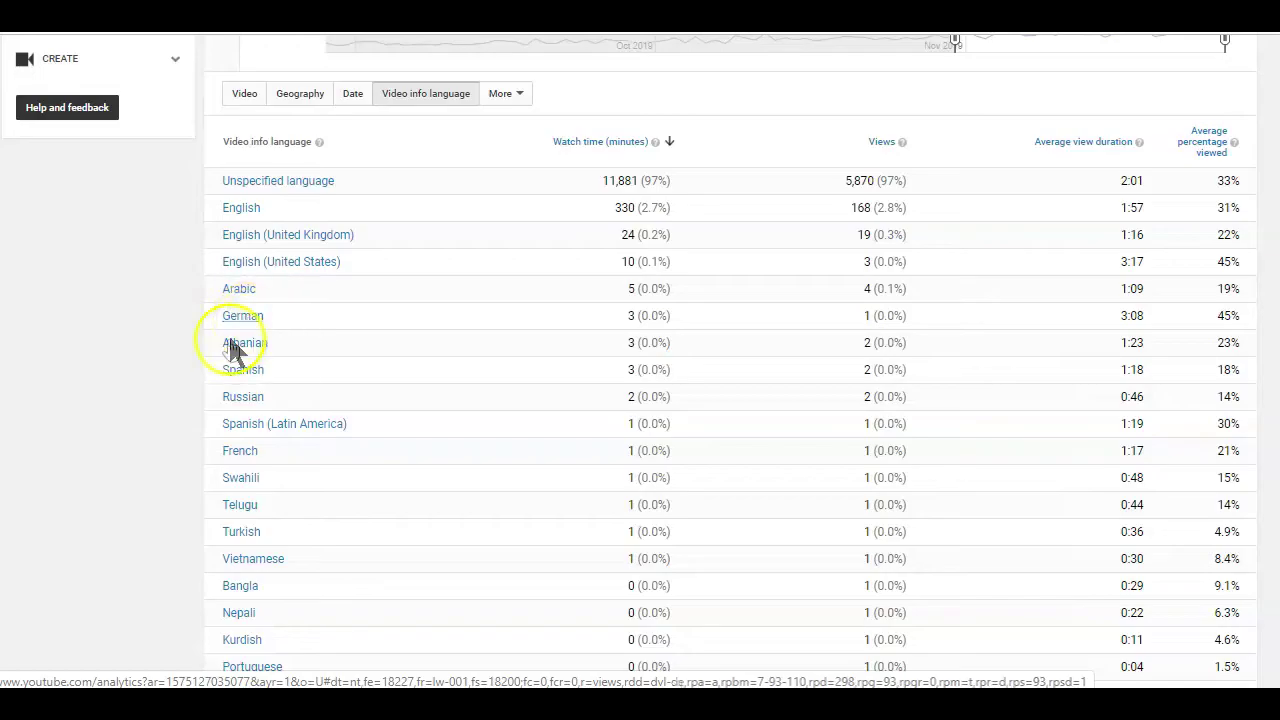
{"action": "left_click", "coordinate": [245, 348]}
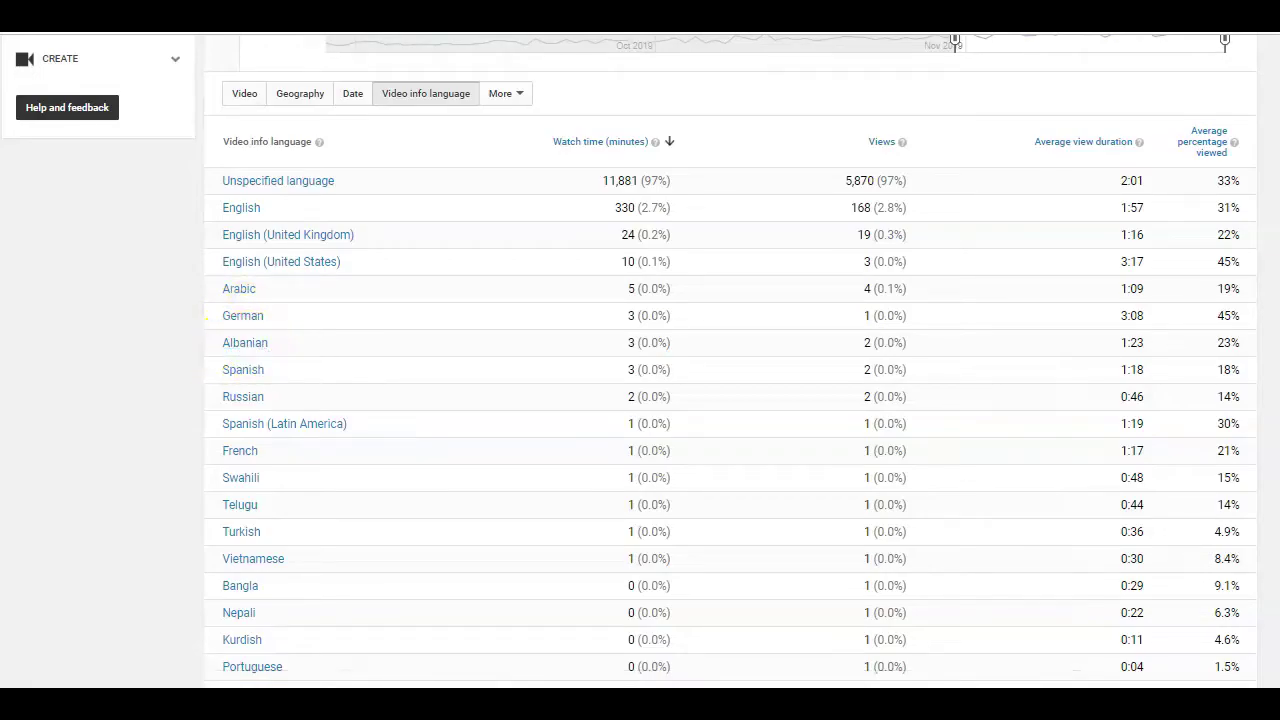
{"action": "scroll", "coordinate": [393, 142], "scroll_direction": "down", "scroll_amount": 2}
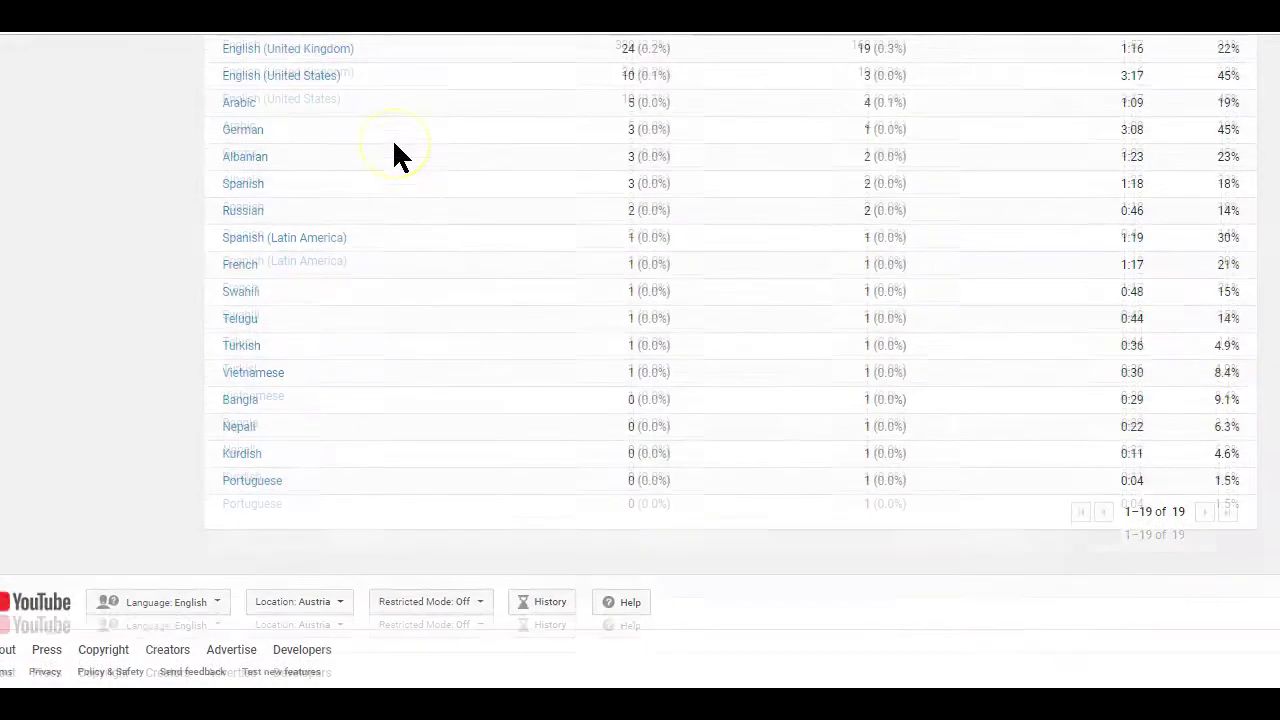
{"action": "scroll", "coordinate": [393, 142], "scroll_direction": "up", "scroll_amount": 4}
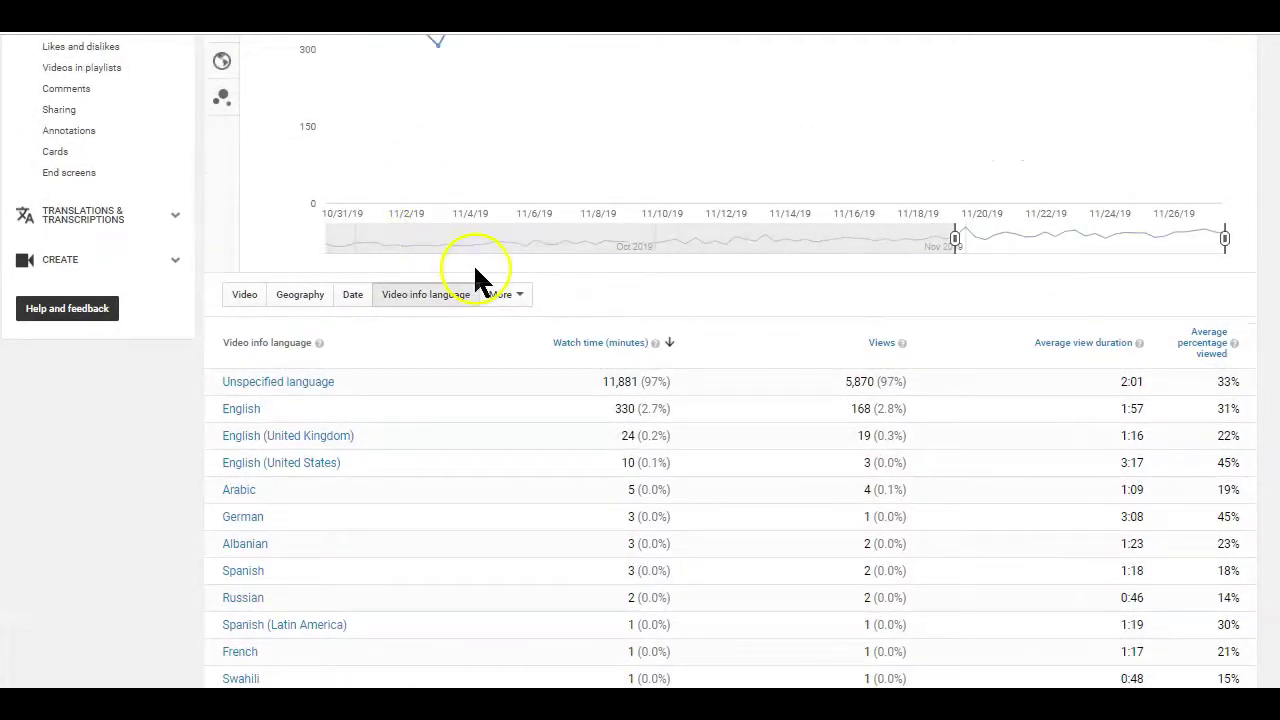
{"action": "left_click", "coordinate": [437, 143]}
{"action": "scroll", "coordinate": [349, 78], "scroll_direction": "up", "scroll_amount": 5}
Step: Scroll through the Revoicely sales page down to Revoicely - Demo Video 1
{"action": "scroll", "coordinate": [349, 80], "scroll_direction": "up", "scroll_amount": 1}
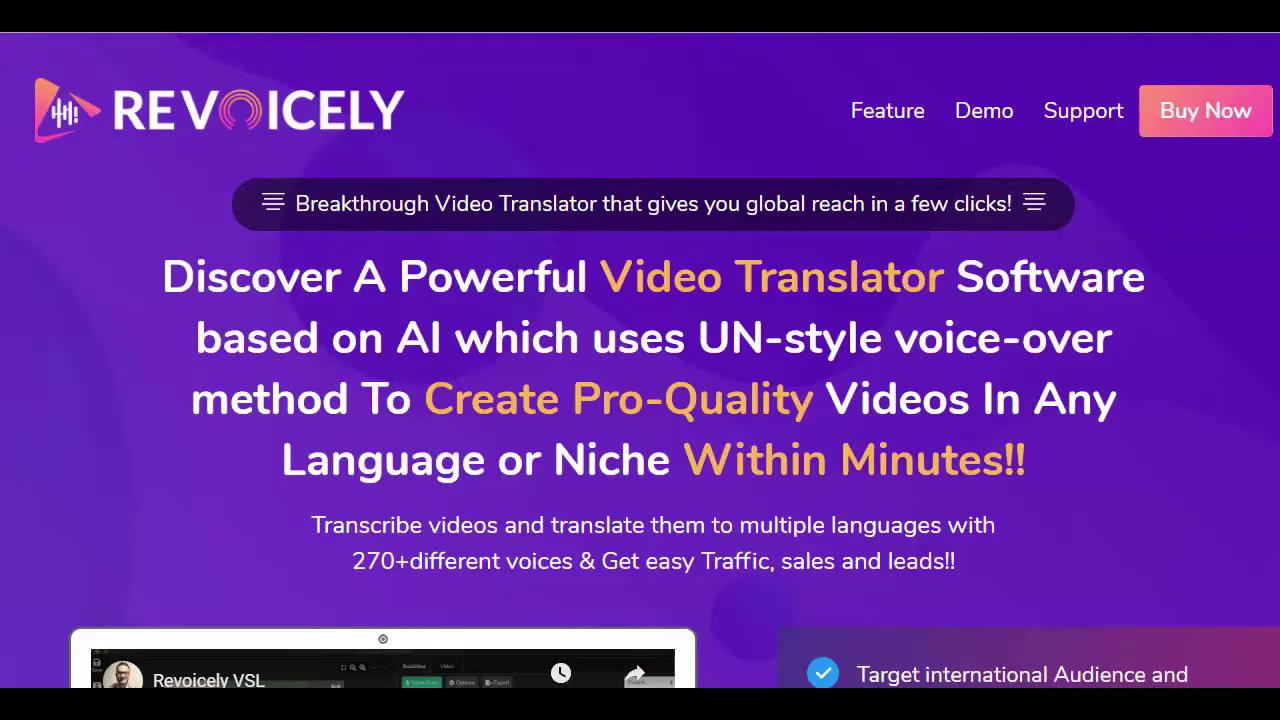
{"action": "scroll", "coordinate": [640, 400], "scroll_direction": "down", "scroll_amount": 4}
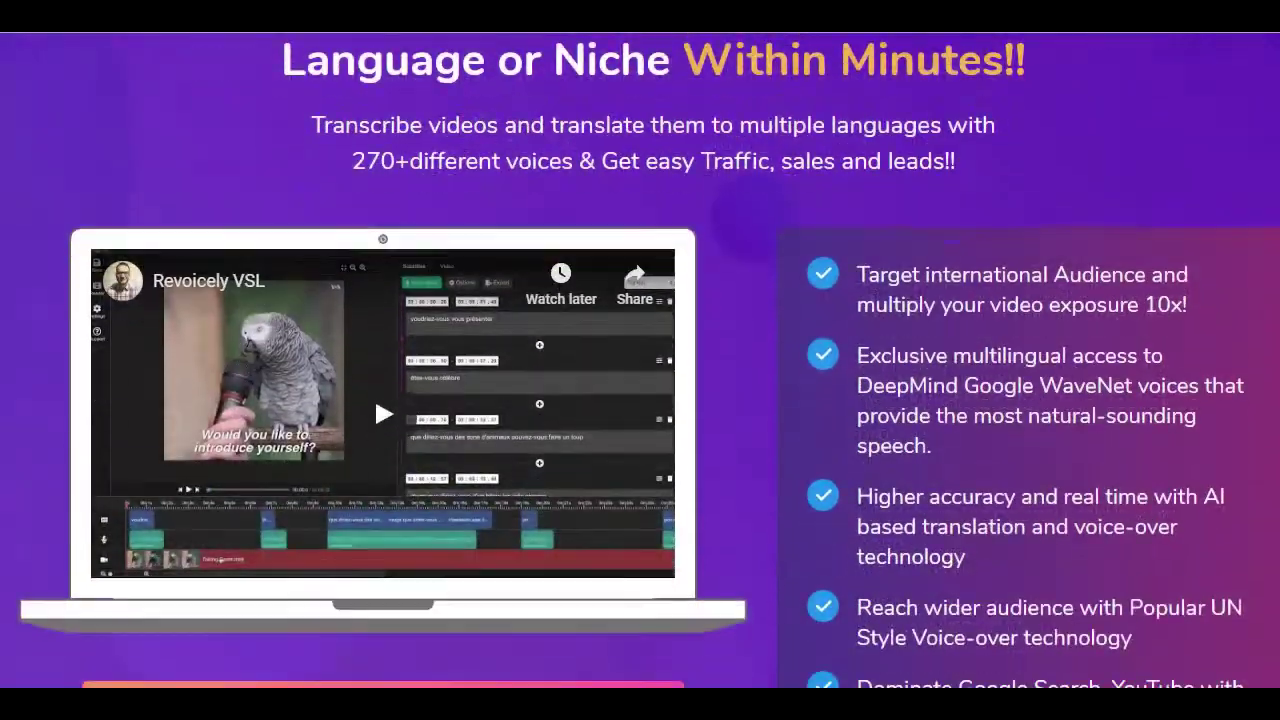
{"action": "scroll", "coordinate": [640, 400], "scroll_direction": "down", "scroll_amount": 4}
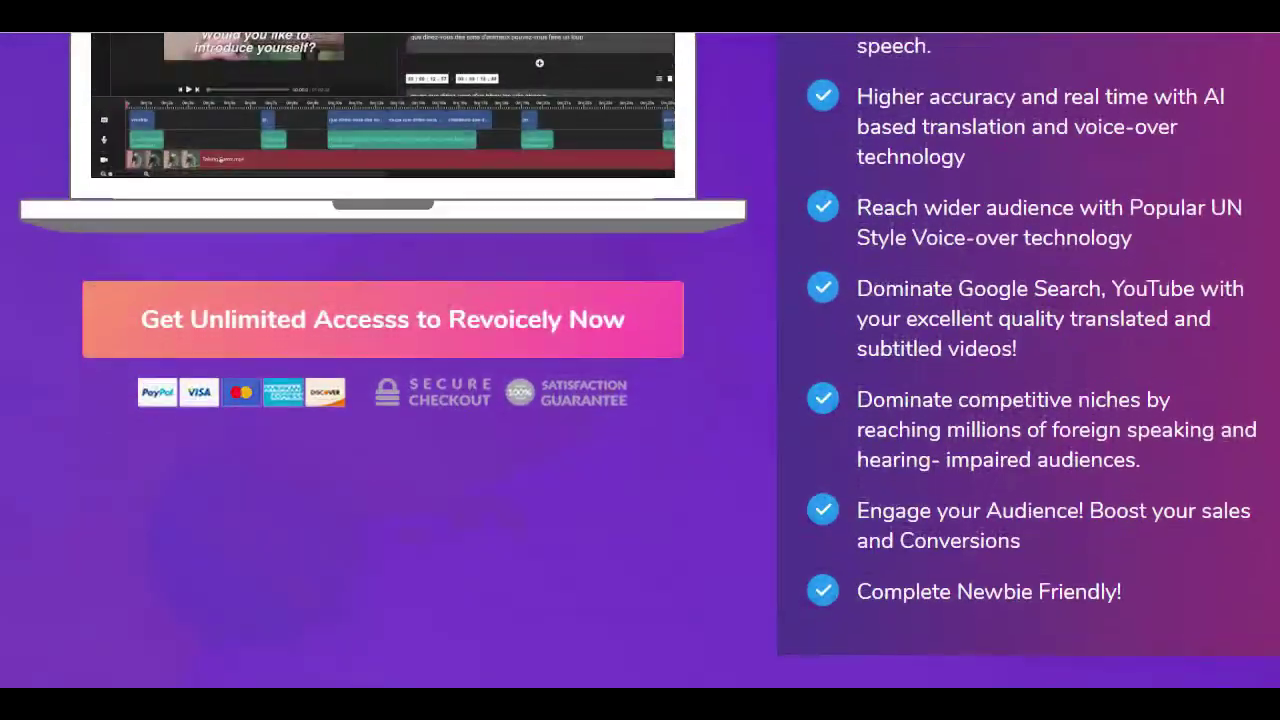
{"action": "scroll", "coordinate": [640, 400], "scroll_direction": "down", "scroll_amount": 12}
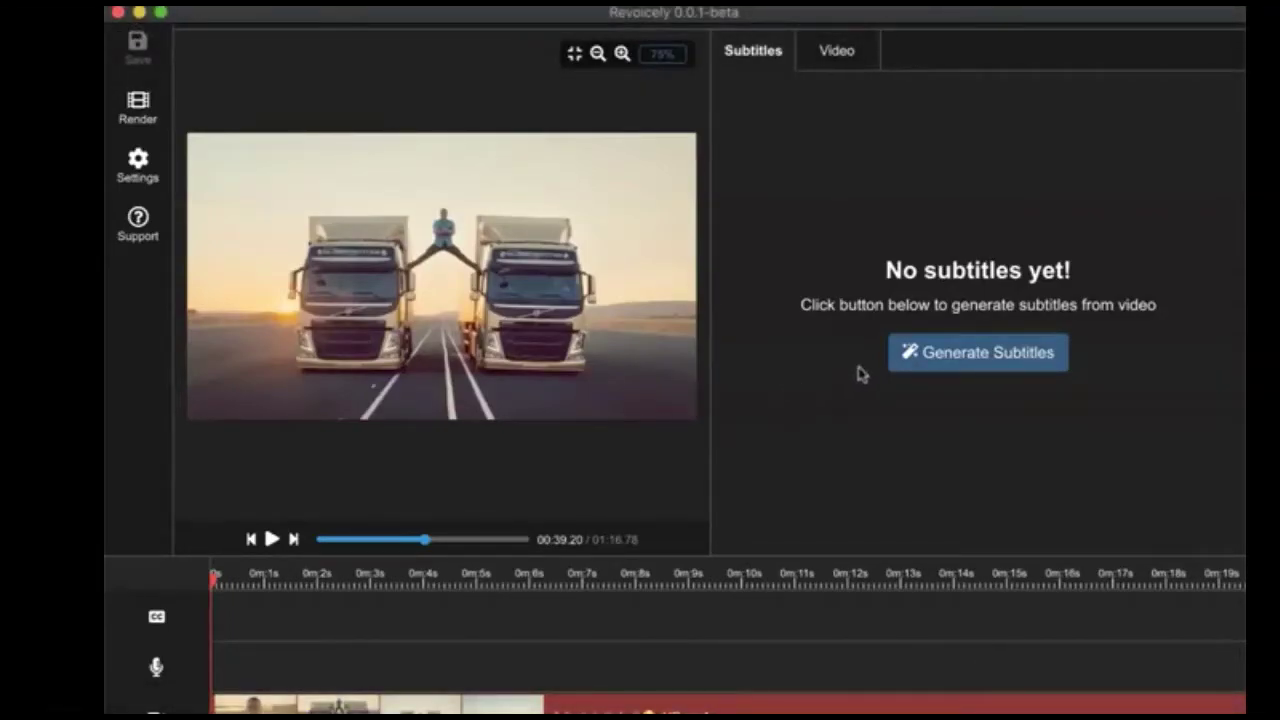
Step: Generate English subtitles by transcribing the video's speech
{"action": "left_click", "coordinate": [932, 360]}
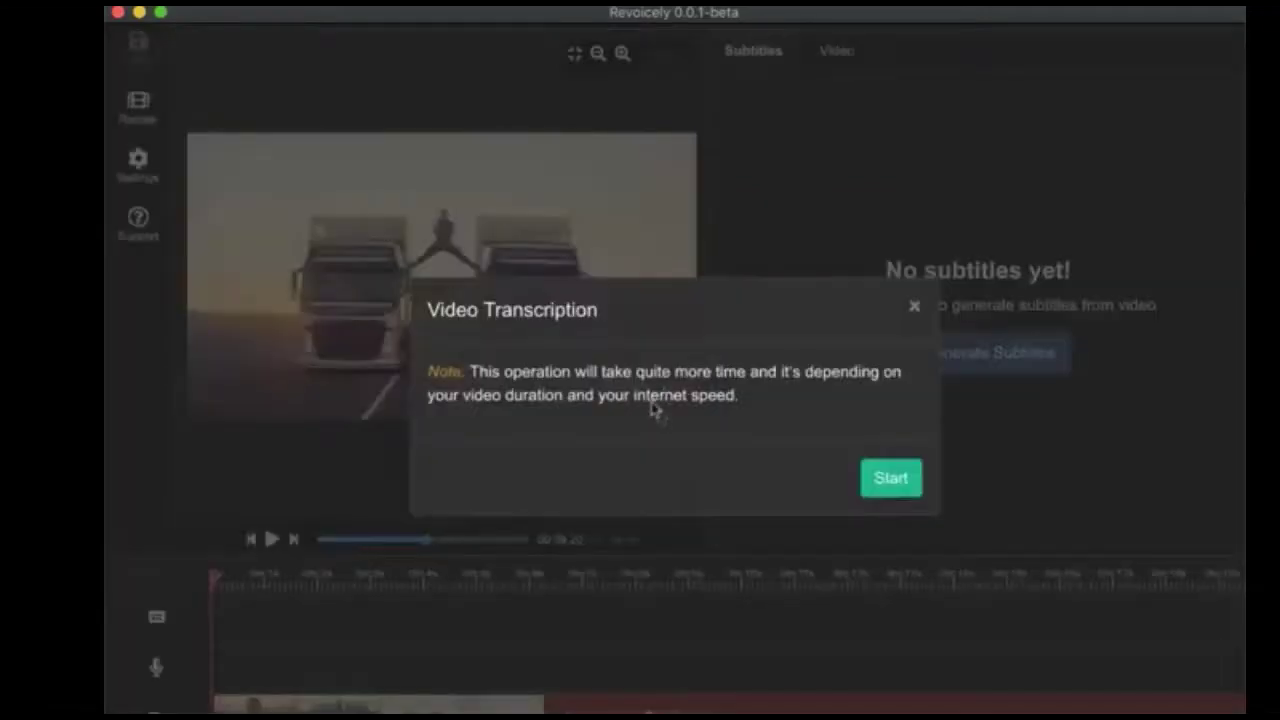
{"action": "left_click", "coordinate": [889, 479]}
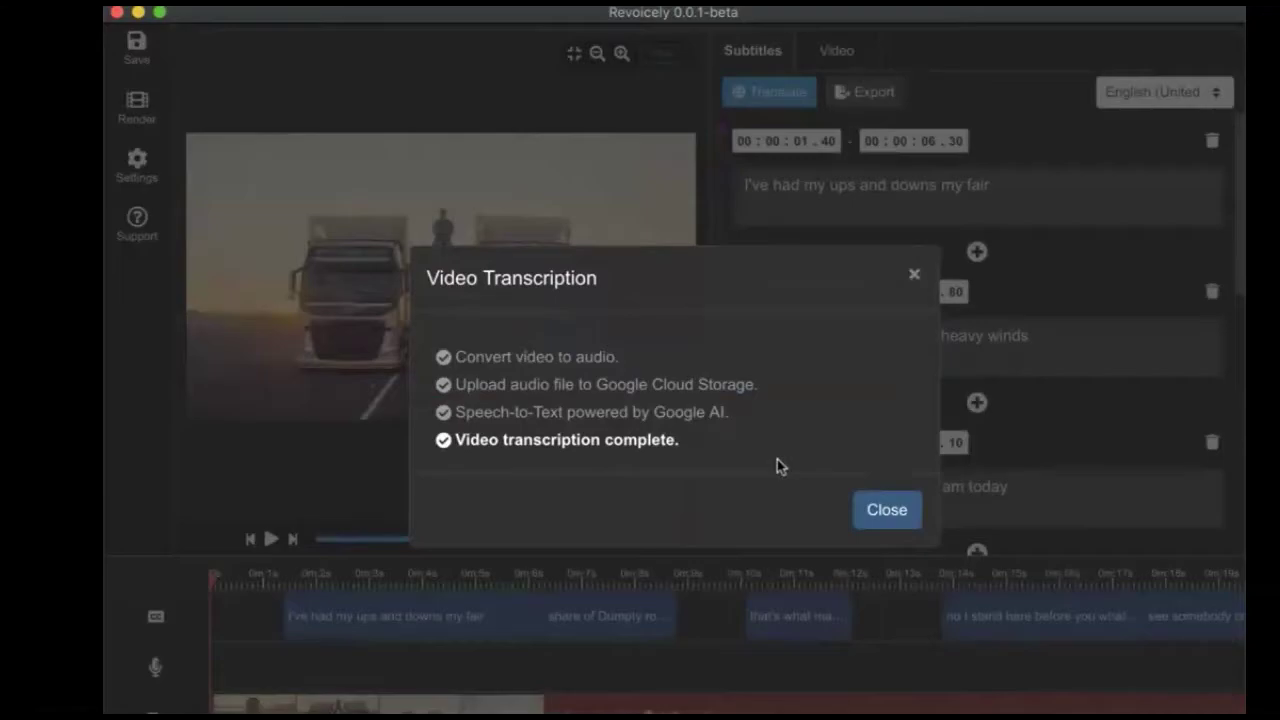
{"action": "left_click", "coordinate": [875, 509]}
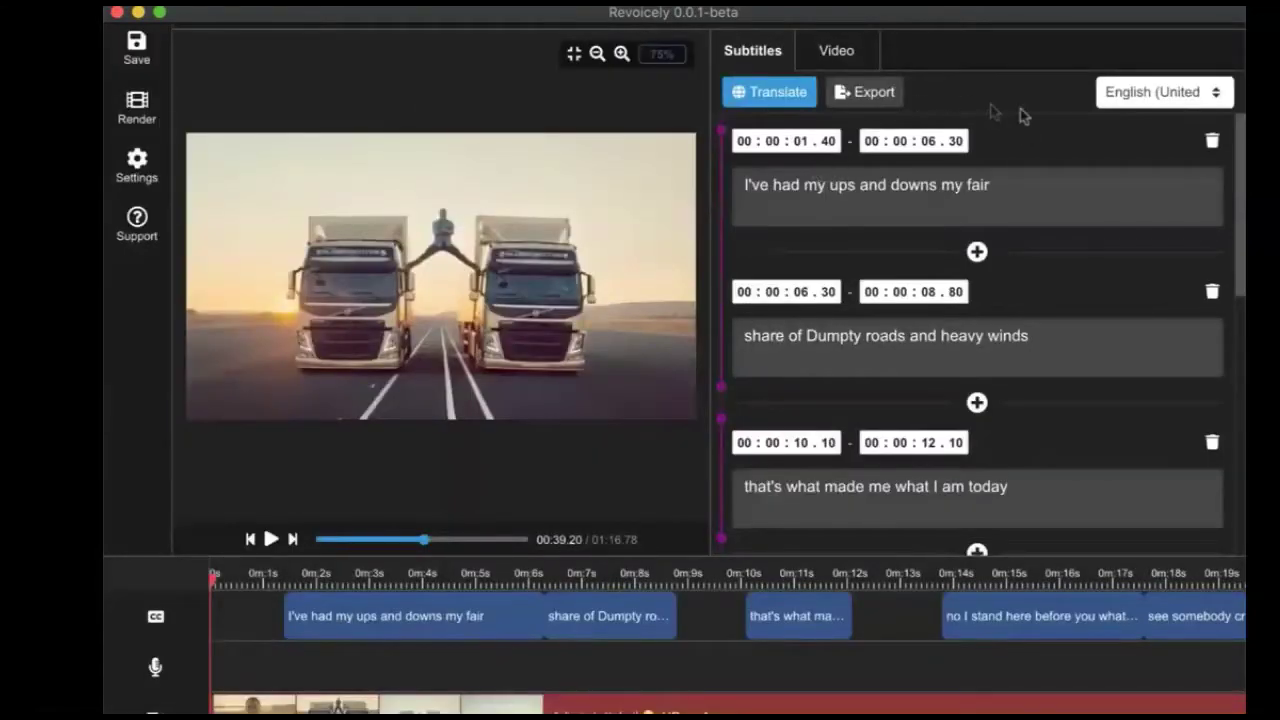
Step: Translate the subtitles with French as the target language, found by typing 'fren'
{"action": "left_click", "coordinate": [766, 96]}
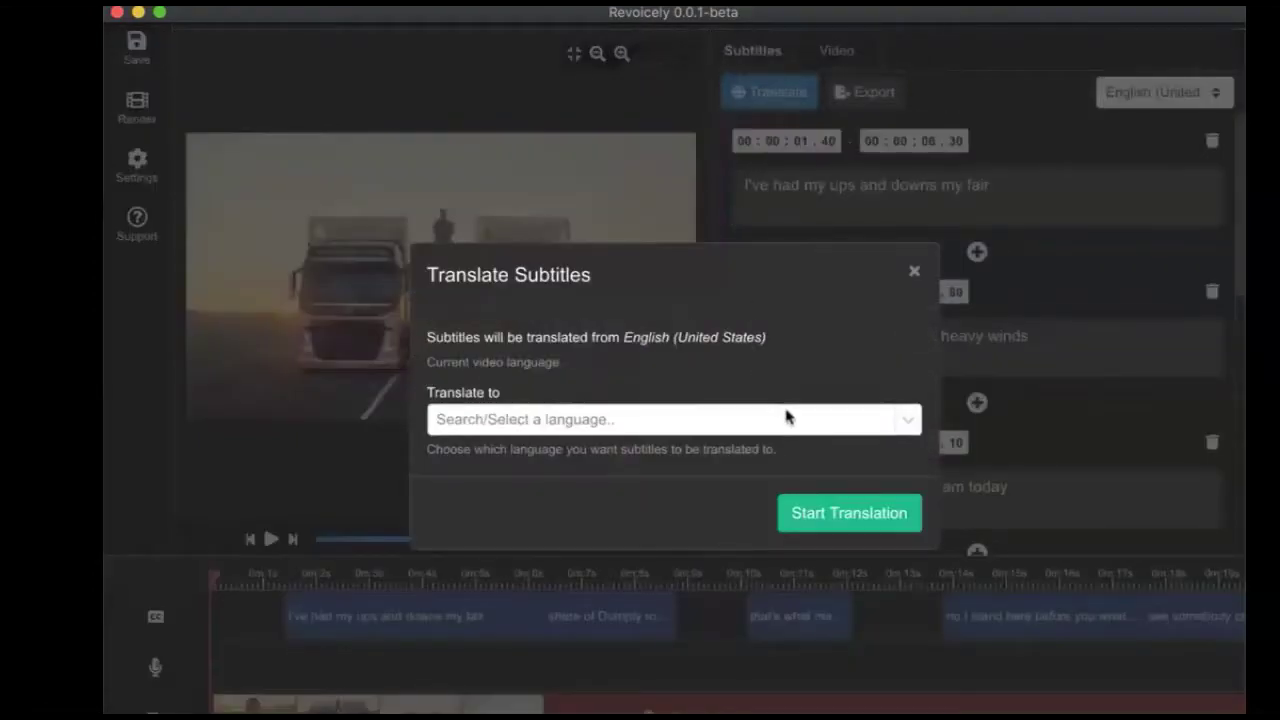
{"action": "left_click", "coordinate": [787, 419]}
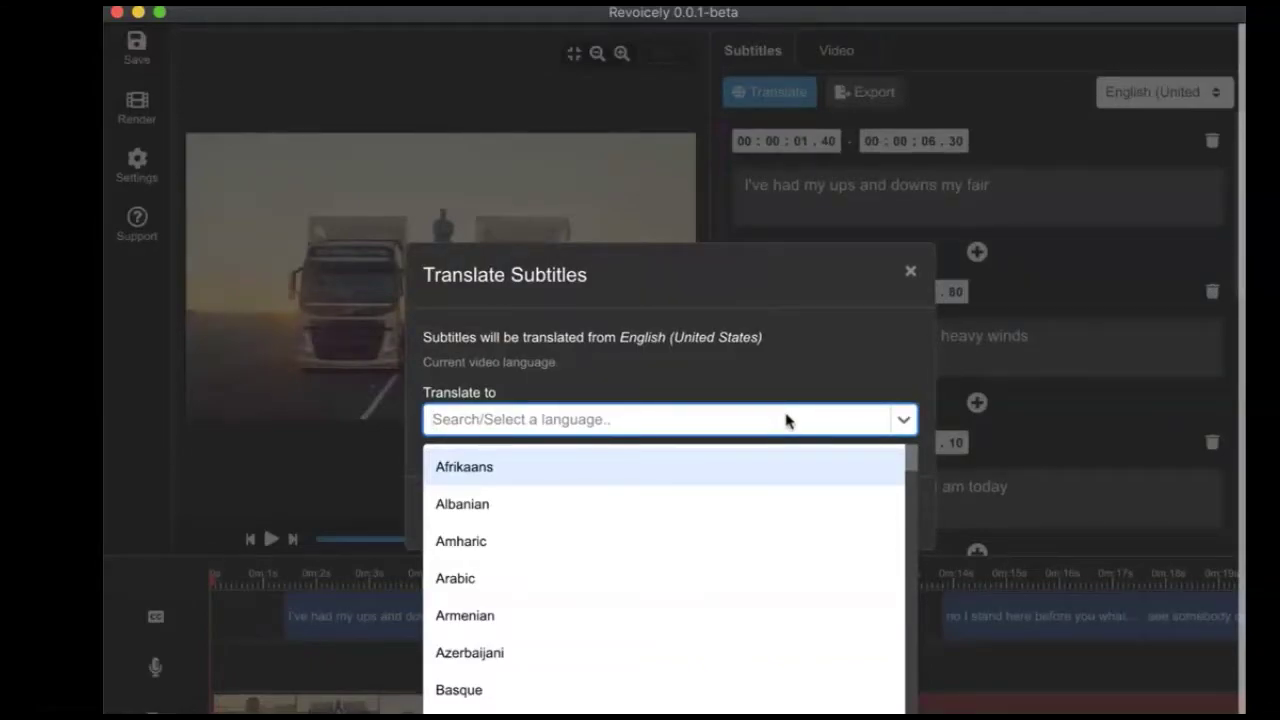
{"action": "type", "text": "fren"}
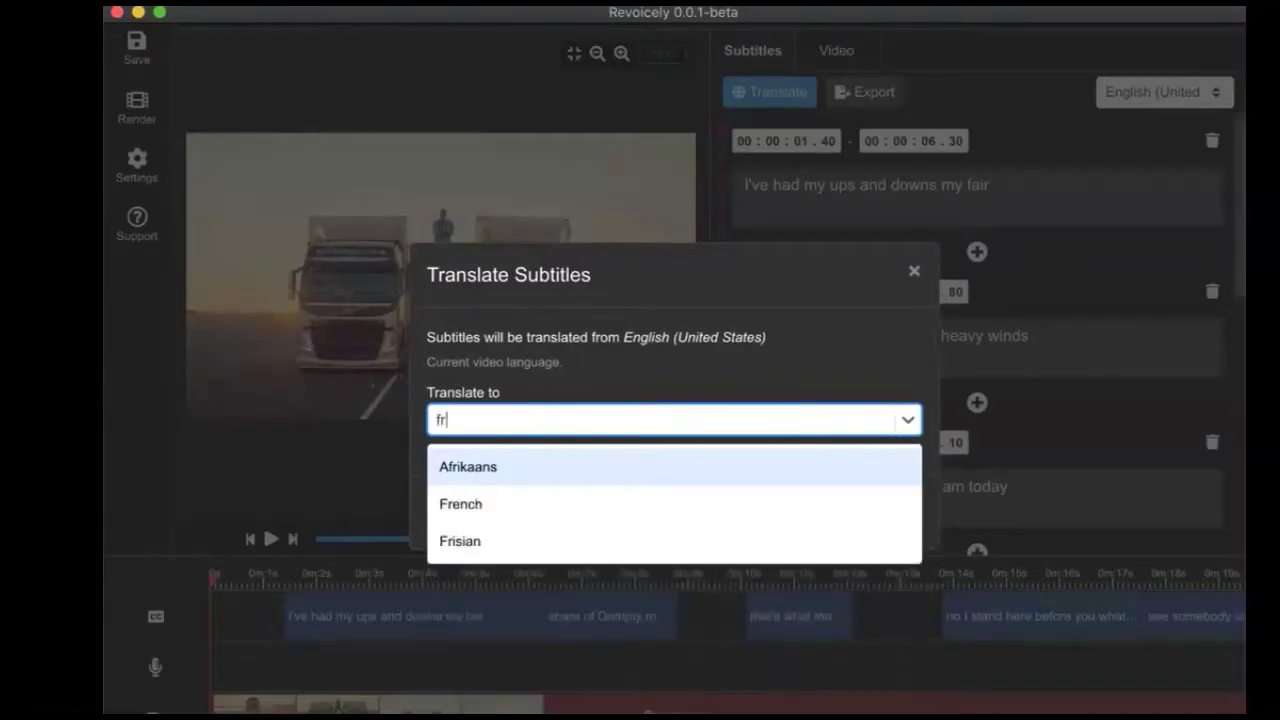
{"action": "left_click", "coordinate": [609, 464]}
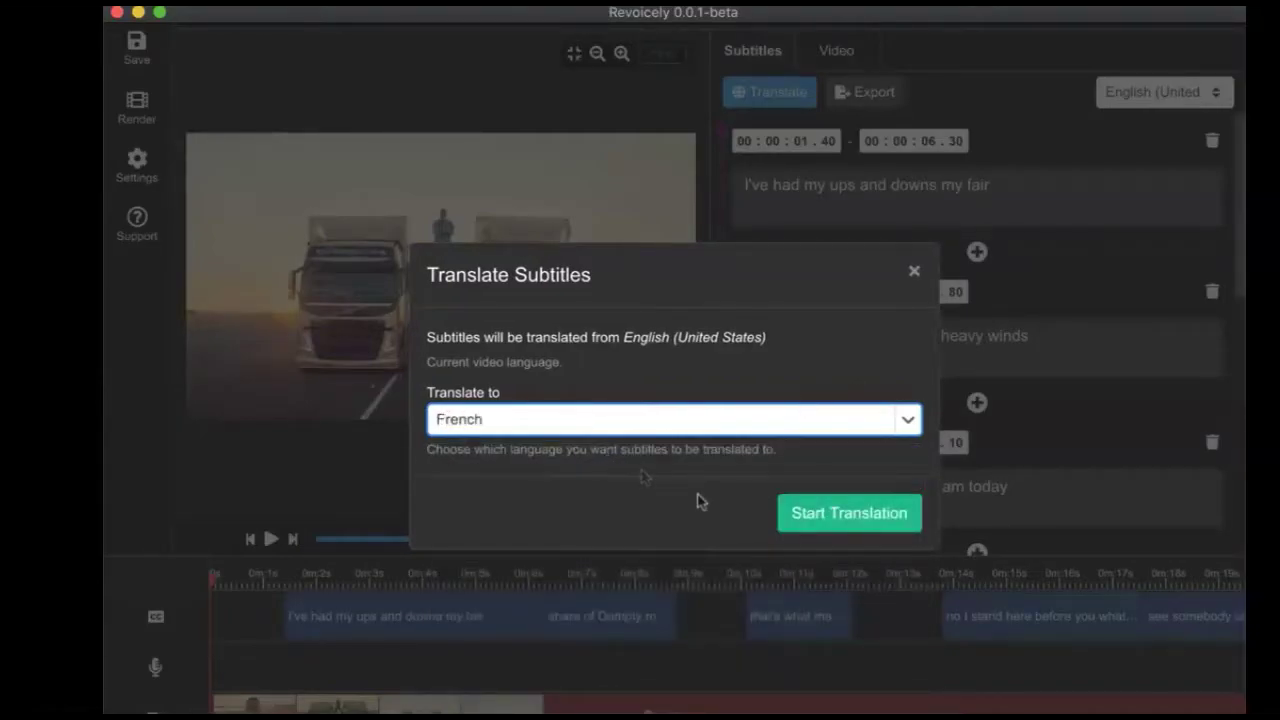
{"action": "left_click", "coordinate": [812, 516]}
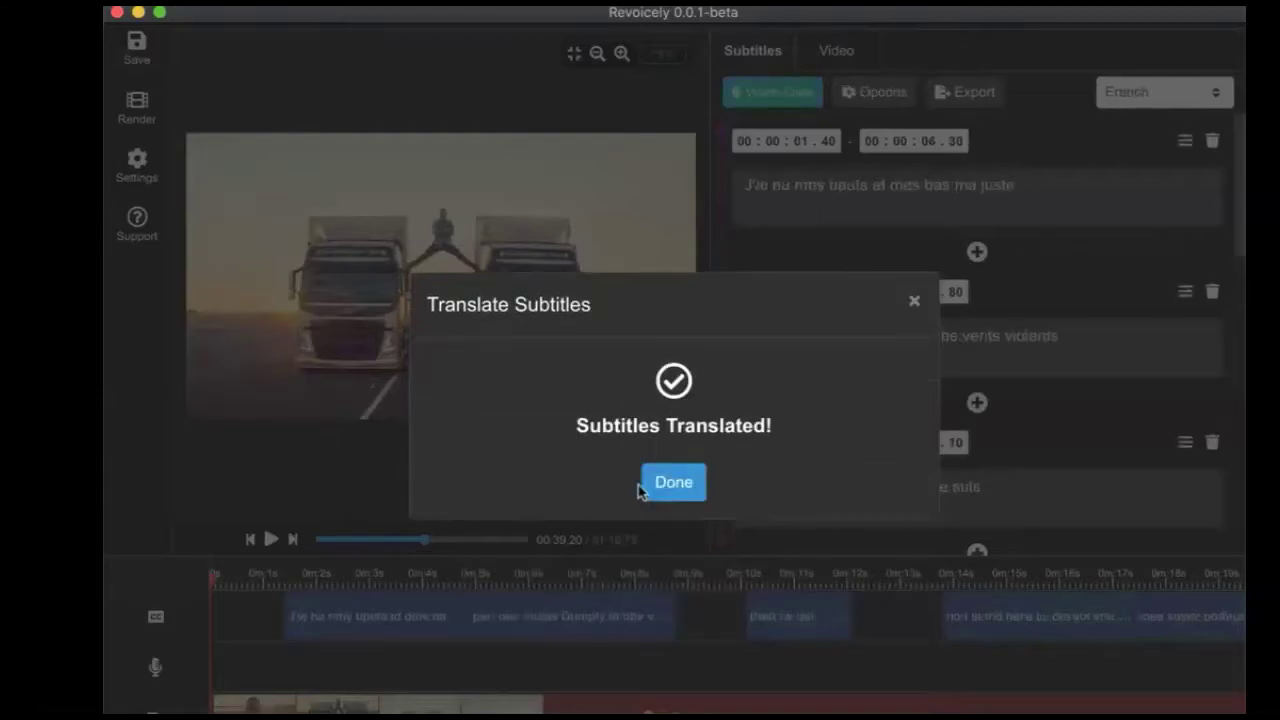
{"action": "left_click", "coordinate": [662, 488]}
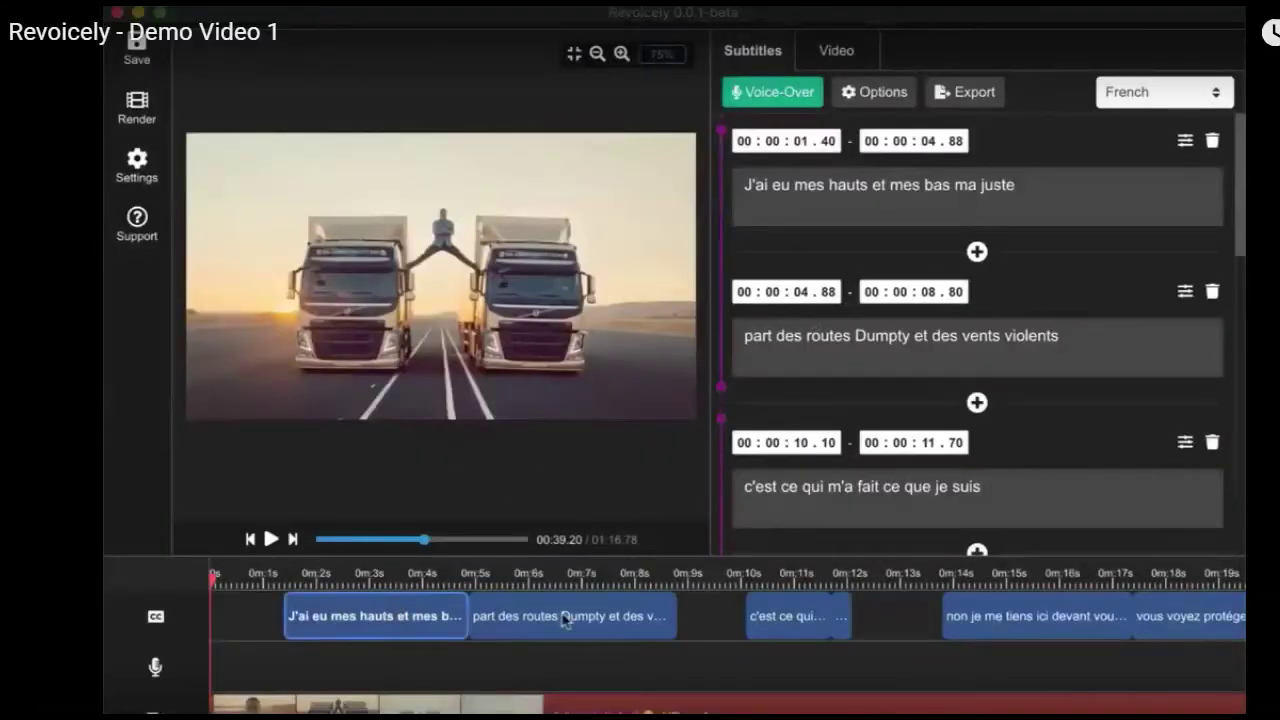
Step: Select one of the later French subtitle clips on the timeline
{"action": "left_click", "coordinate": [986, 616]}
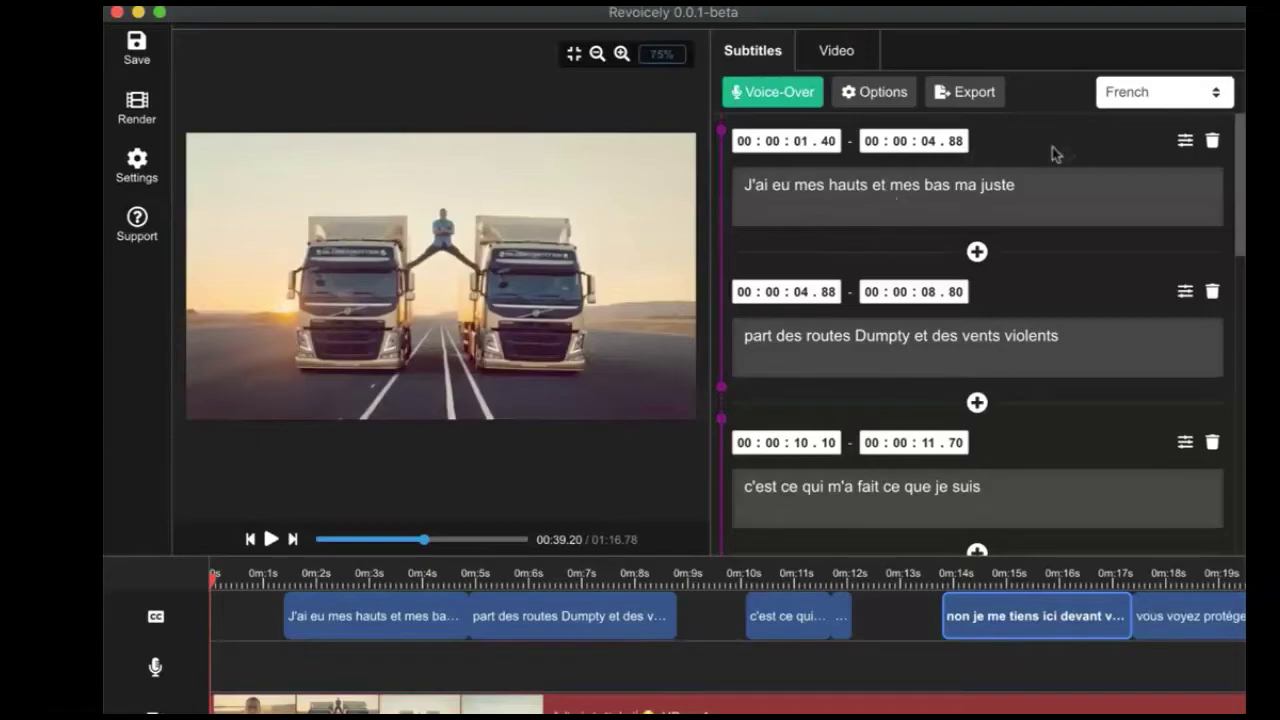
Step: Set voice technology to WaveNet and voice to fr-FR-Wavenet-D, preview a sample, and save
{"action": "left_click", "coordinate": [884, 105]}
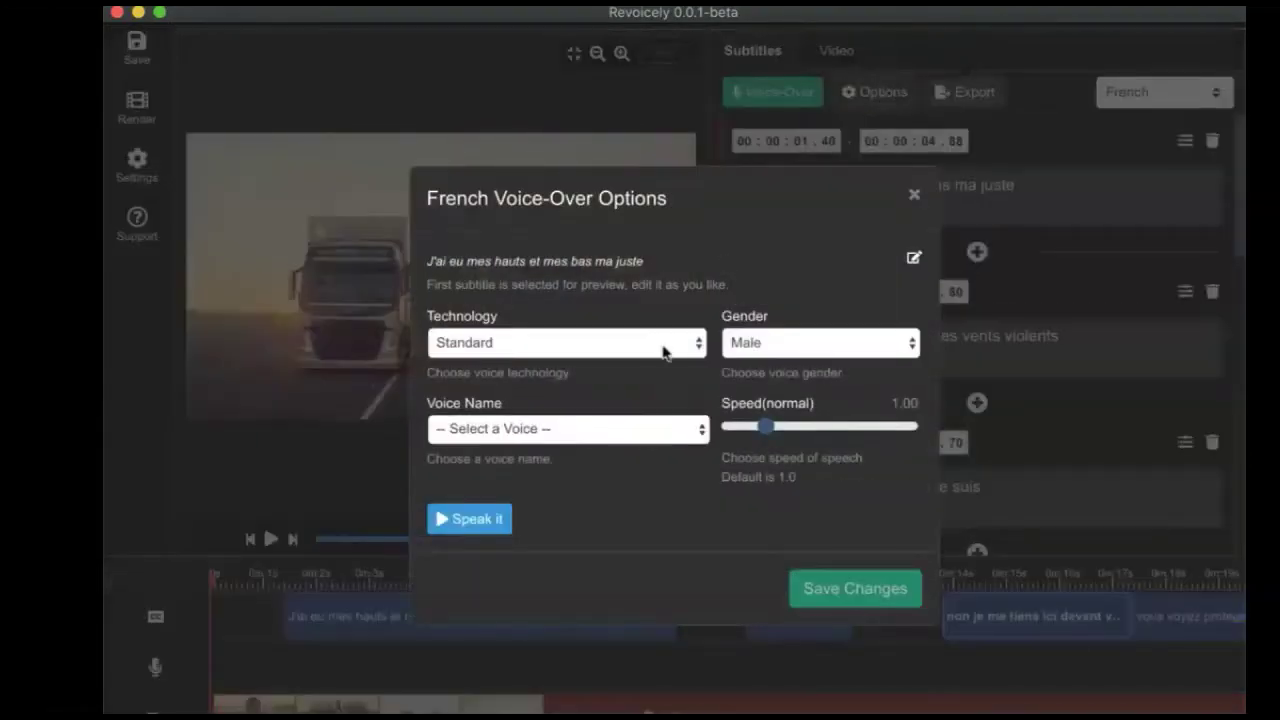
{"action": "left_click", "coordinate": [660, 348]}
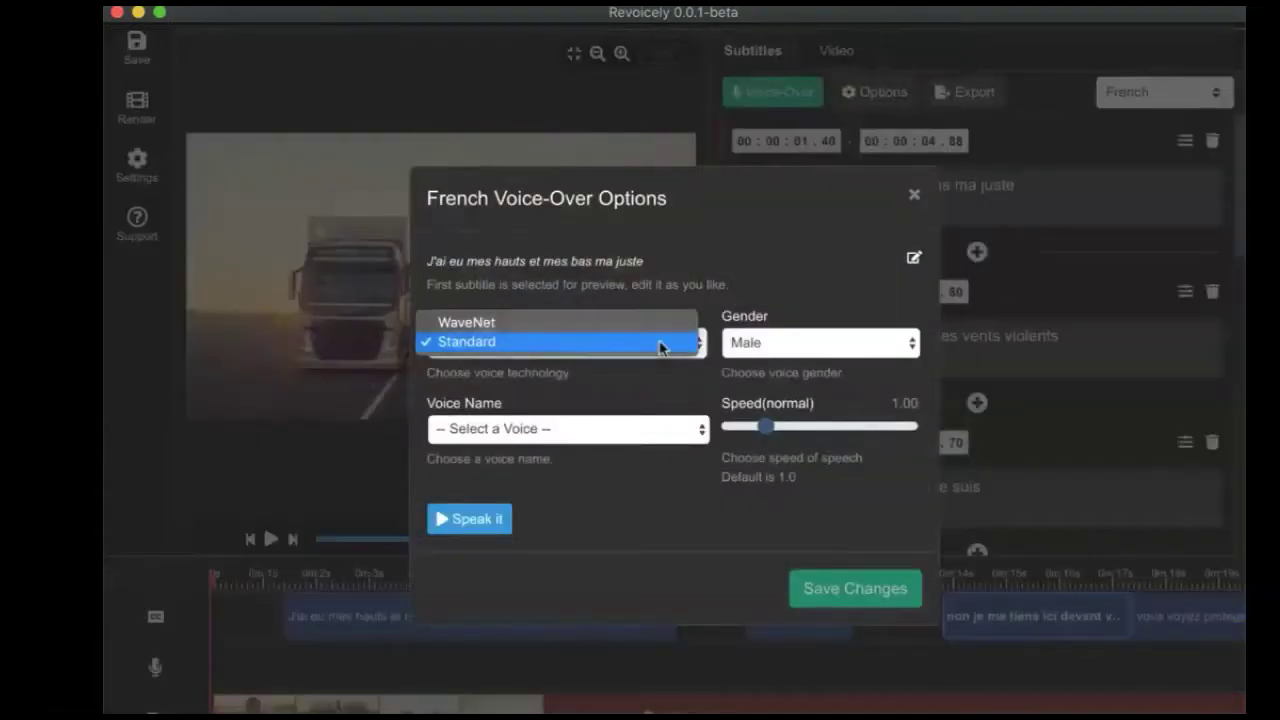
{"action": "left_click", "coordinate": [513, 325]}
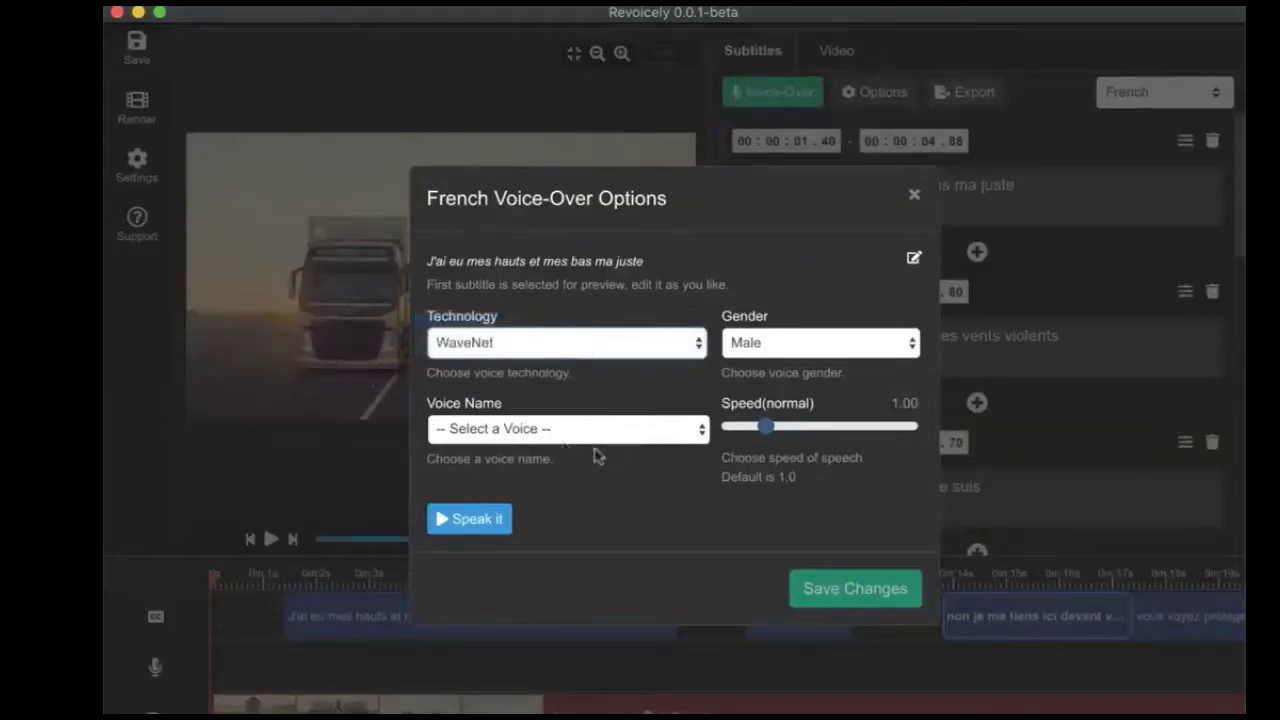
{"action": "left_click", "coordinate": [530, 430]}
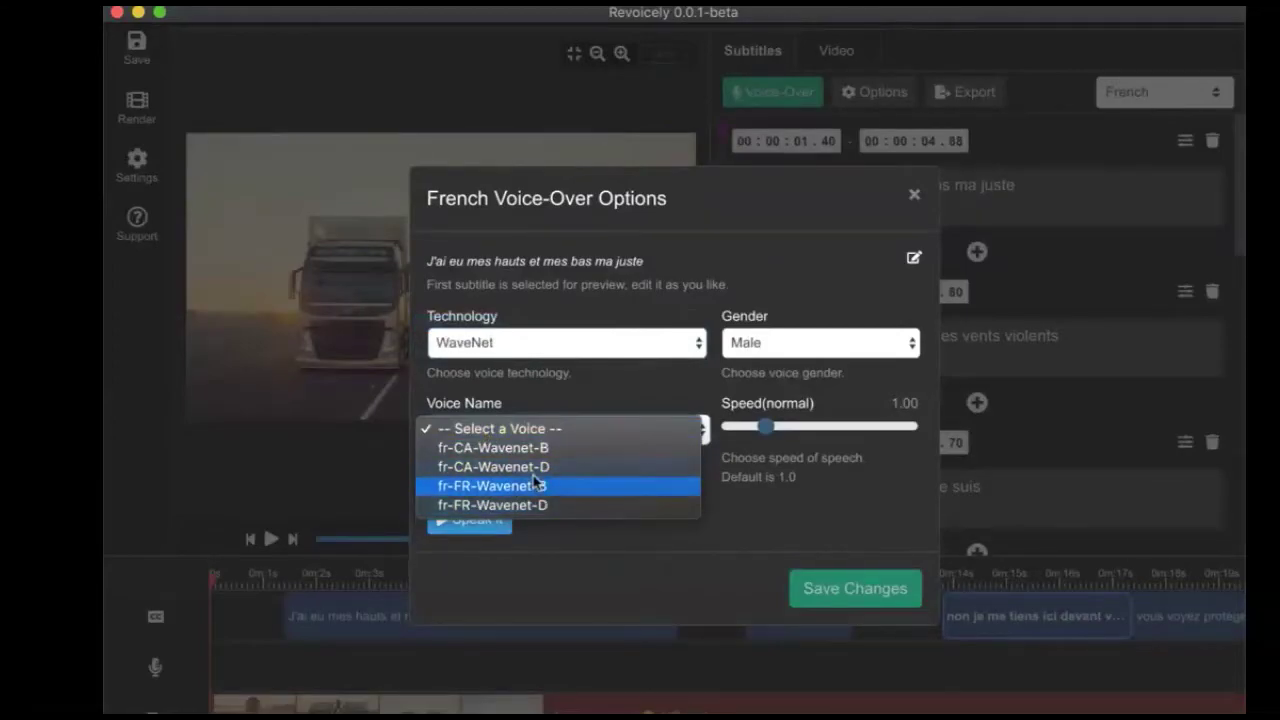
{"action": "left_click", "coordinate": [566, 508]}
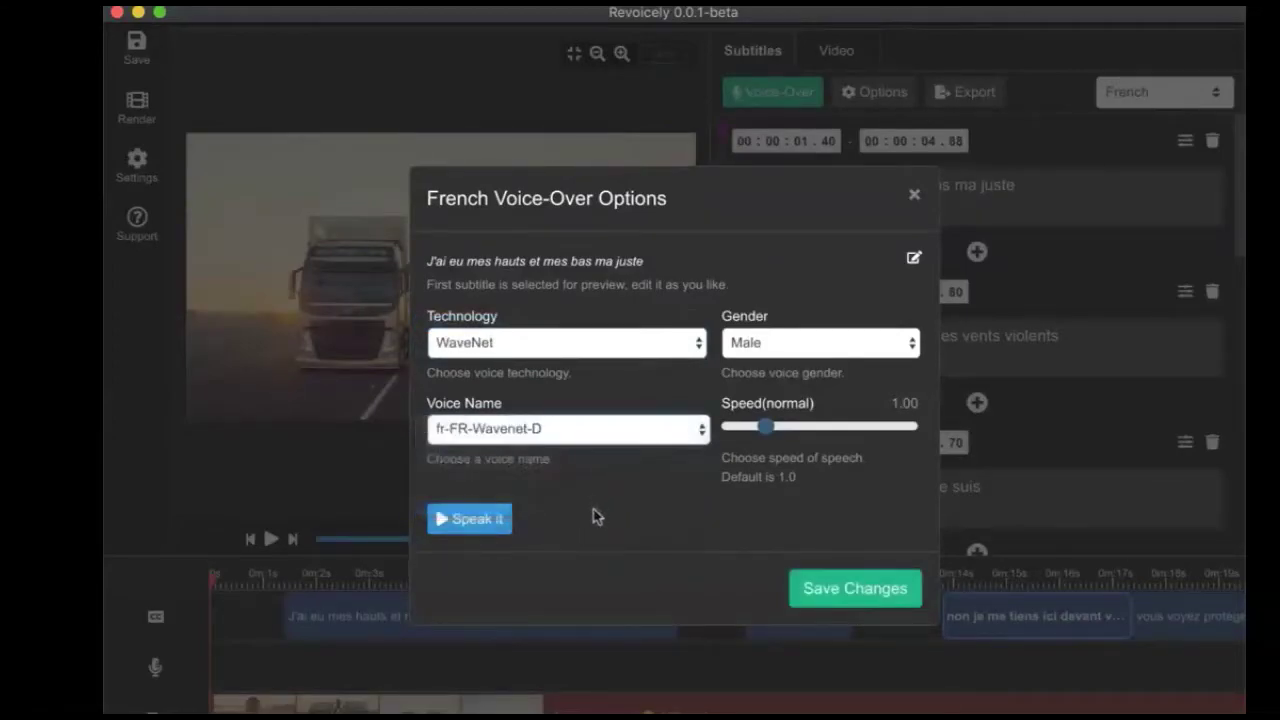
{"action": "left_click", "coordinate": [490, 521]}
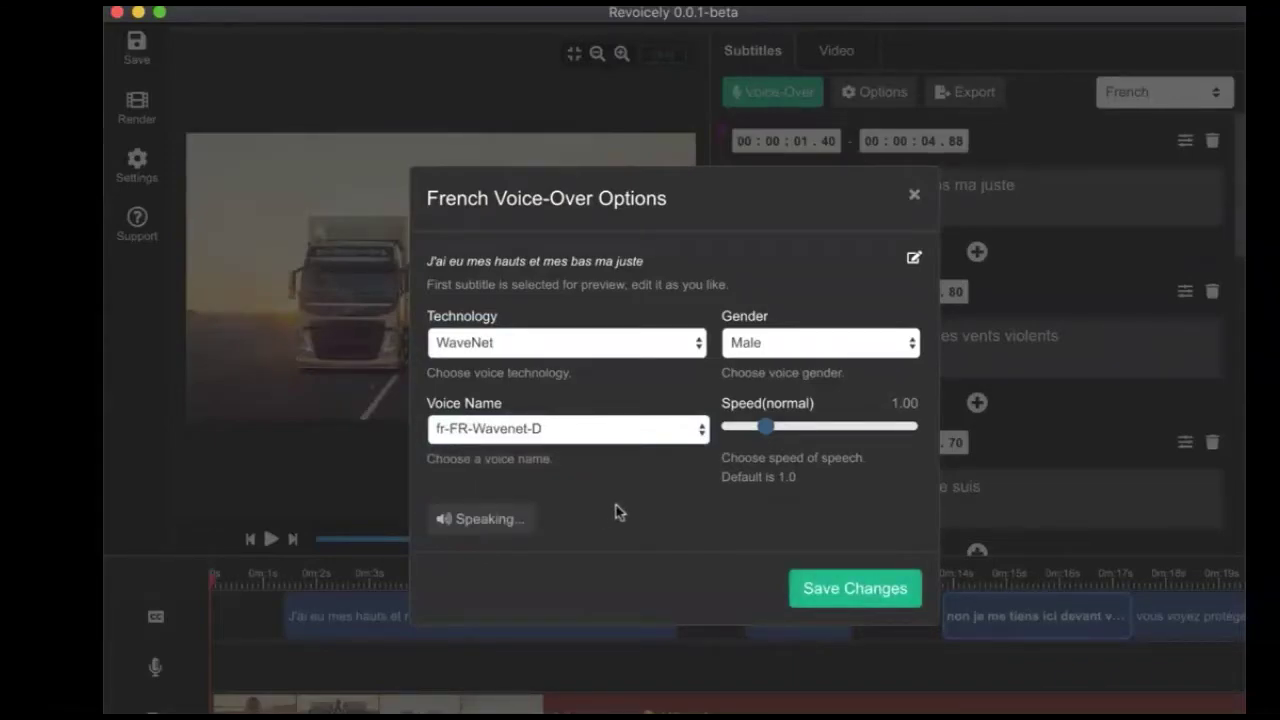
{"action": "key", "text": "XF86AudioRaiseVolume"}
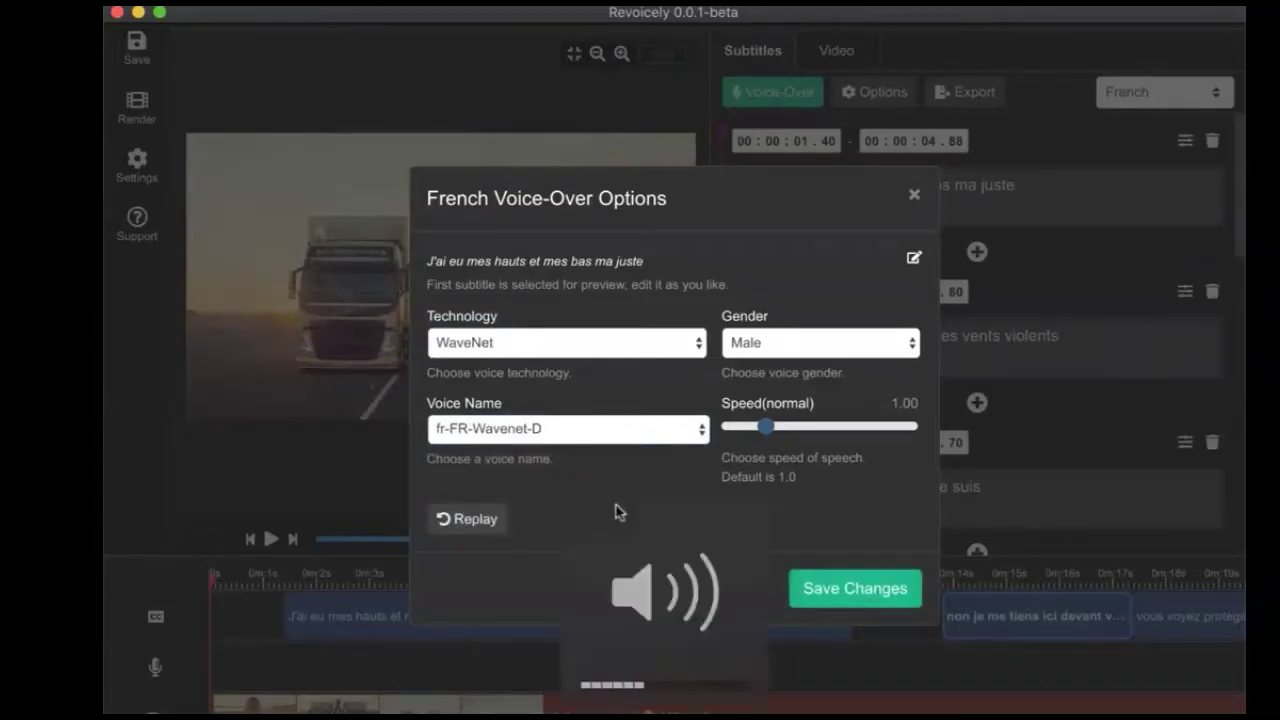
{"action": "left_click", "coordinate": [822, 588]}
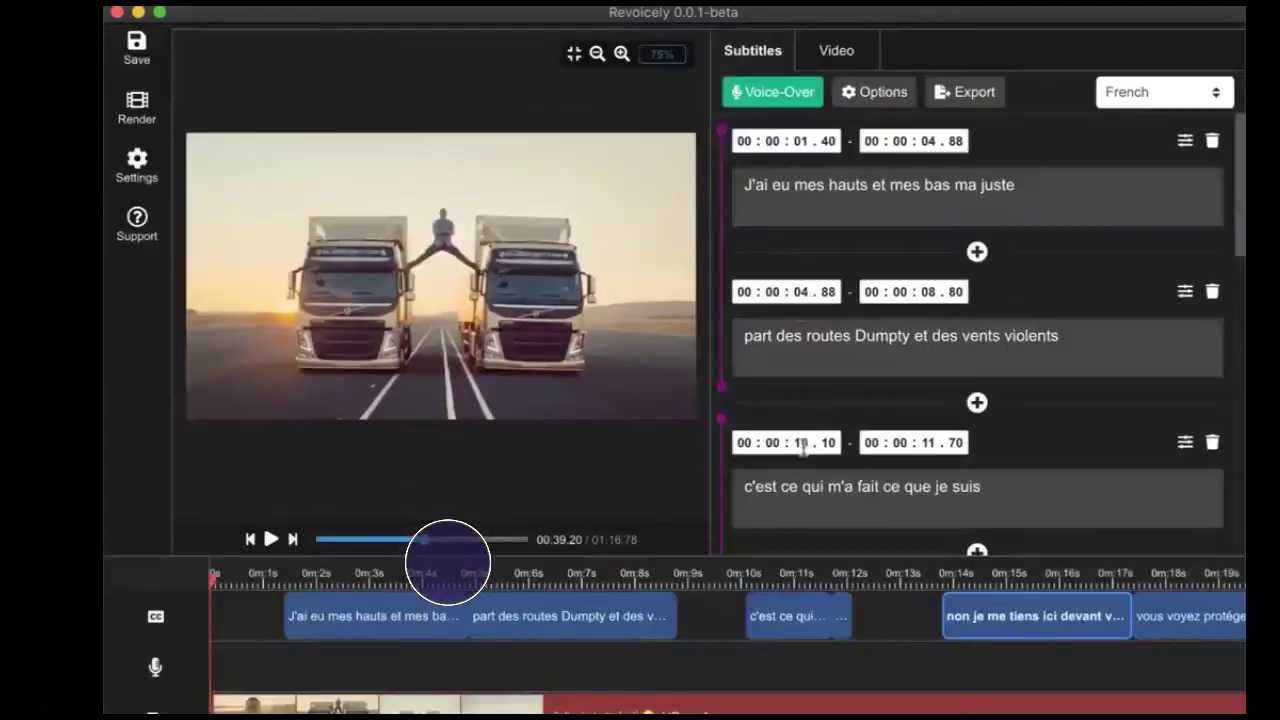
Step: Synthesize the French subtitles into voice-over clips Voiceover #1 to #3 on the timeline
{"action": "left_click", "coordinate": [764, 99]}
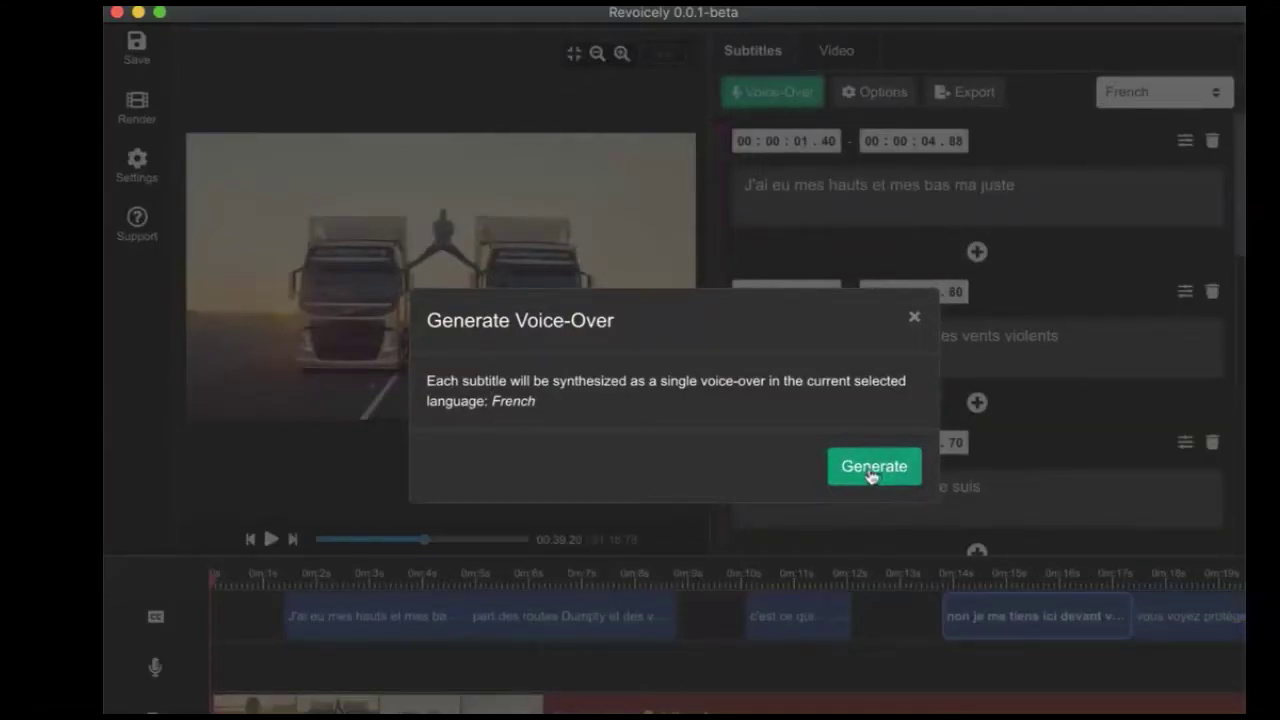
{"action": "left_click", "coordinate": [871, 476]}
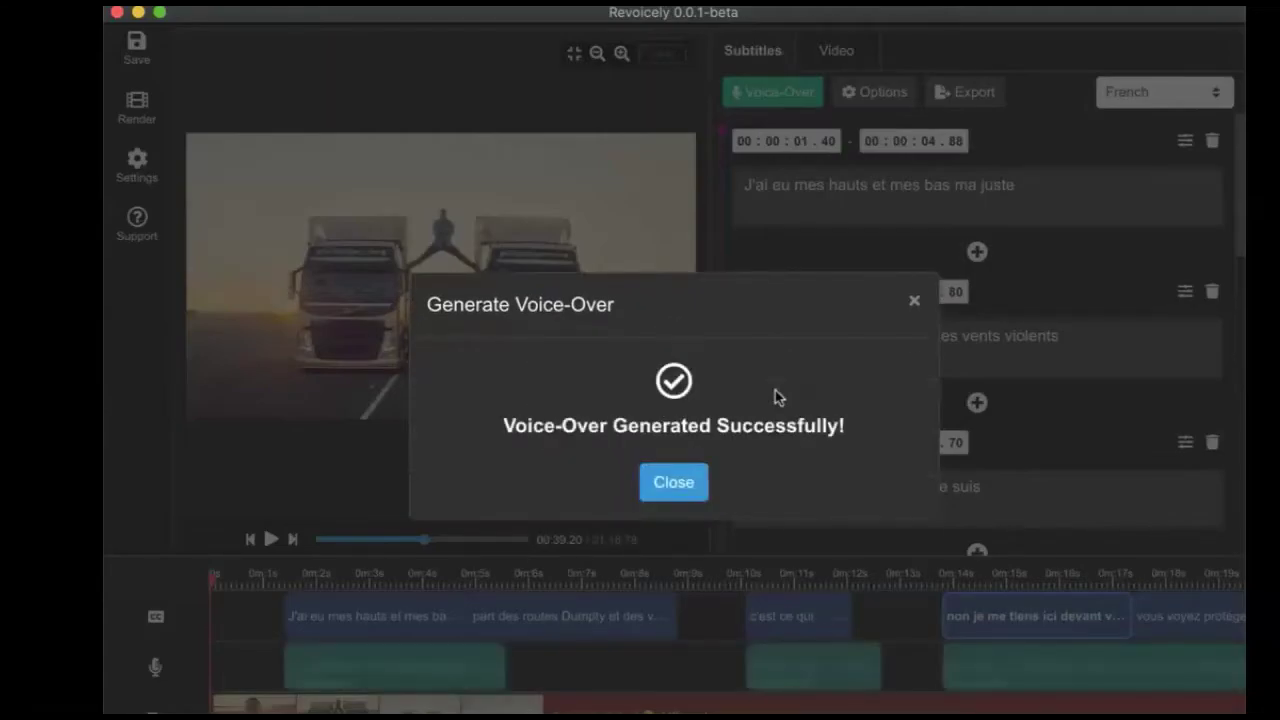
{"action": "left_click", "coordinate": [680, 483]}
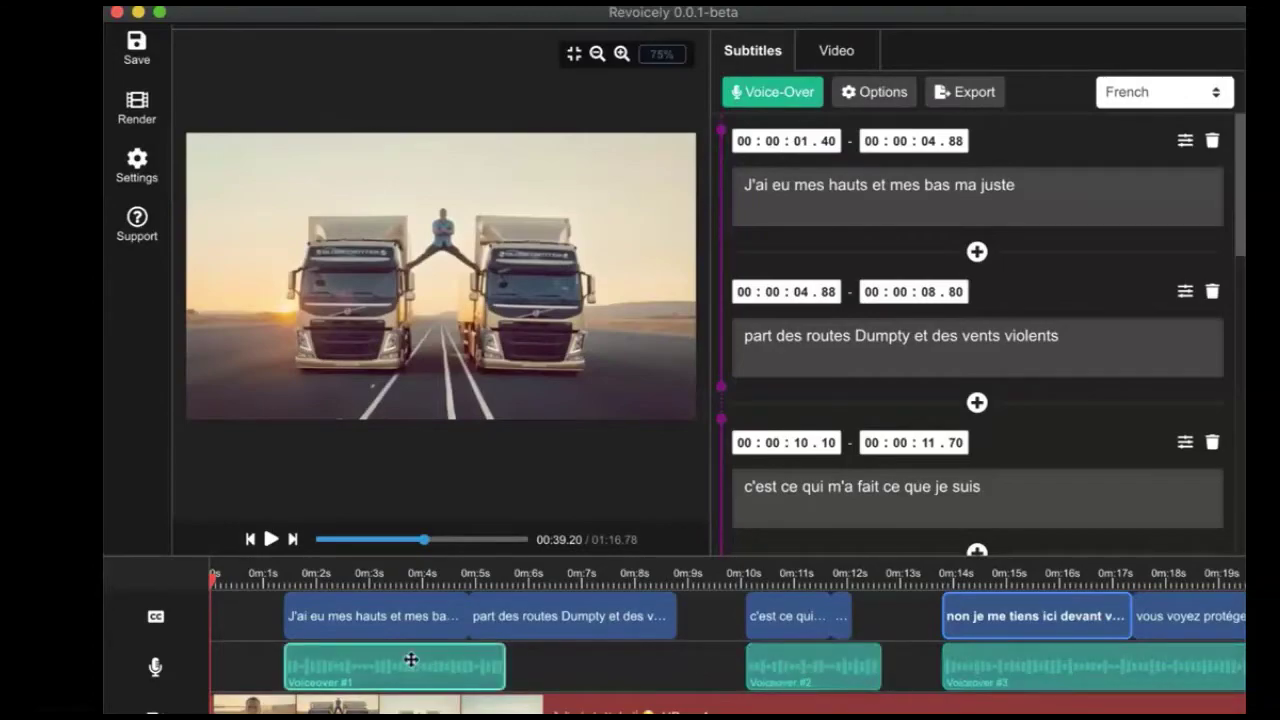
Step: Keep main video volume at 100%, lower it to 10% under voice-over, and replay from 2 seconds
{"action": "left_click", "coordinate": [216, 585]}
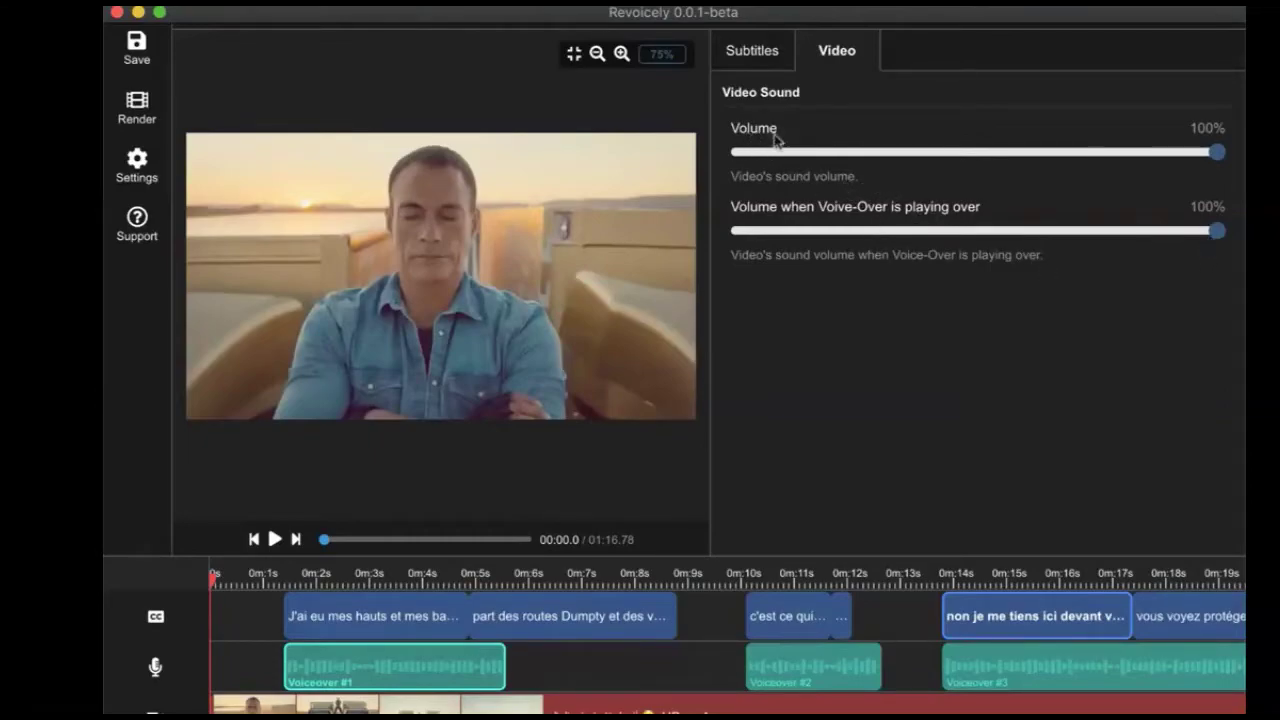
{"action": "mouse_move", "coordinate": [1216, 152]}
{"action": "left_mouse_down"}
{"action": "mouse_move", "coordinate": [1186, 152]}
{"action": "mouse_move", "coordinate": [1221, 158]}
{"action": "left_mouse_up"}
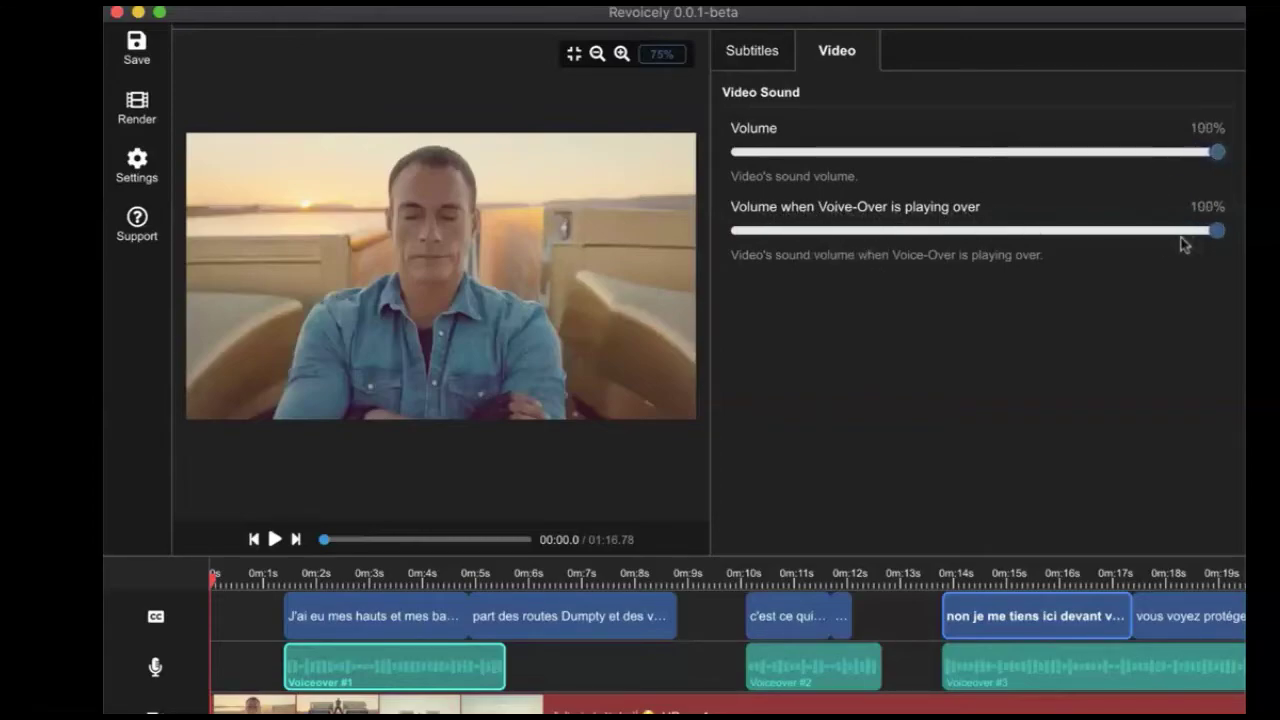
{"action": "left_click_drag", "start_coordinate": [1216, 232], "coordinate": [788, 240]}
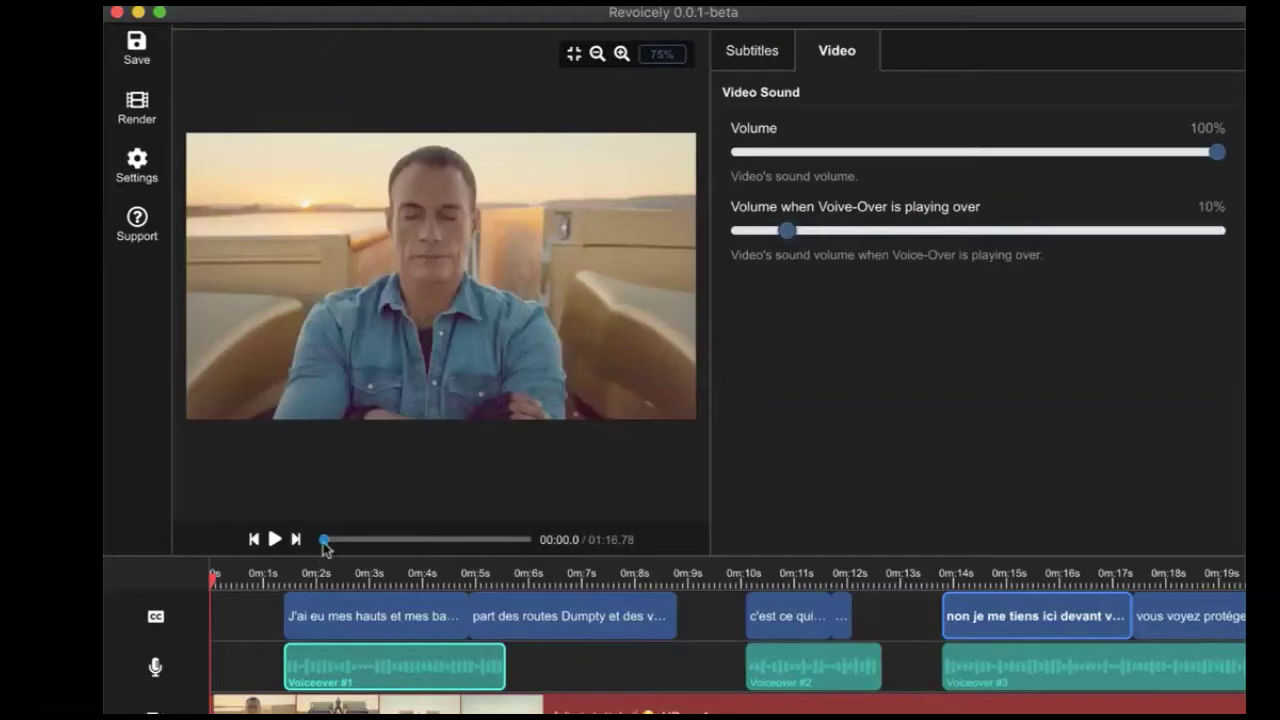
{"action": "left_click", "coordinate": [316, 578]}
{"action": "key", "text": "XF86AudioRaiseVolume"}
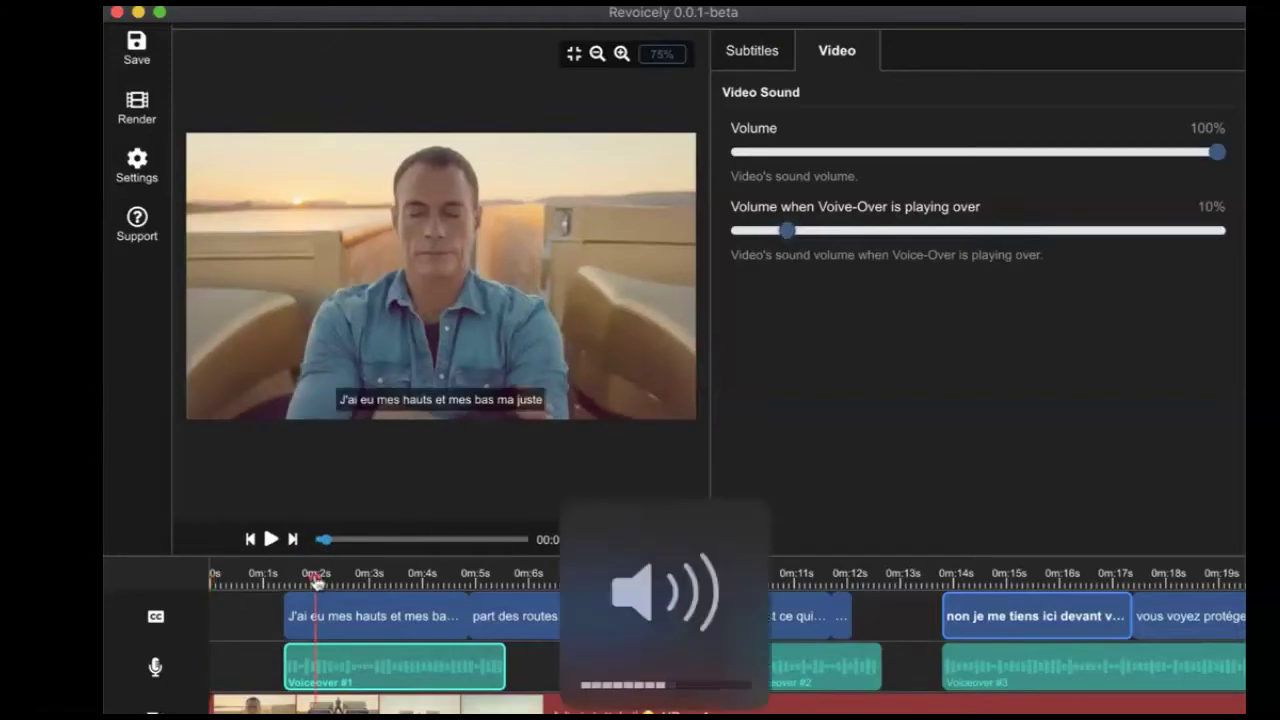
{"action": "left_click", "coordinate": [251, 539]}
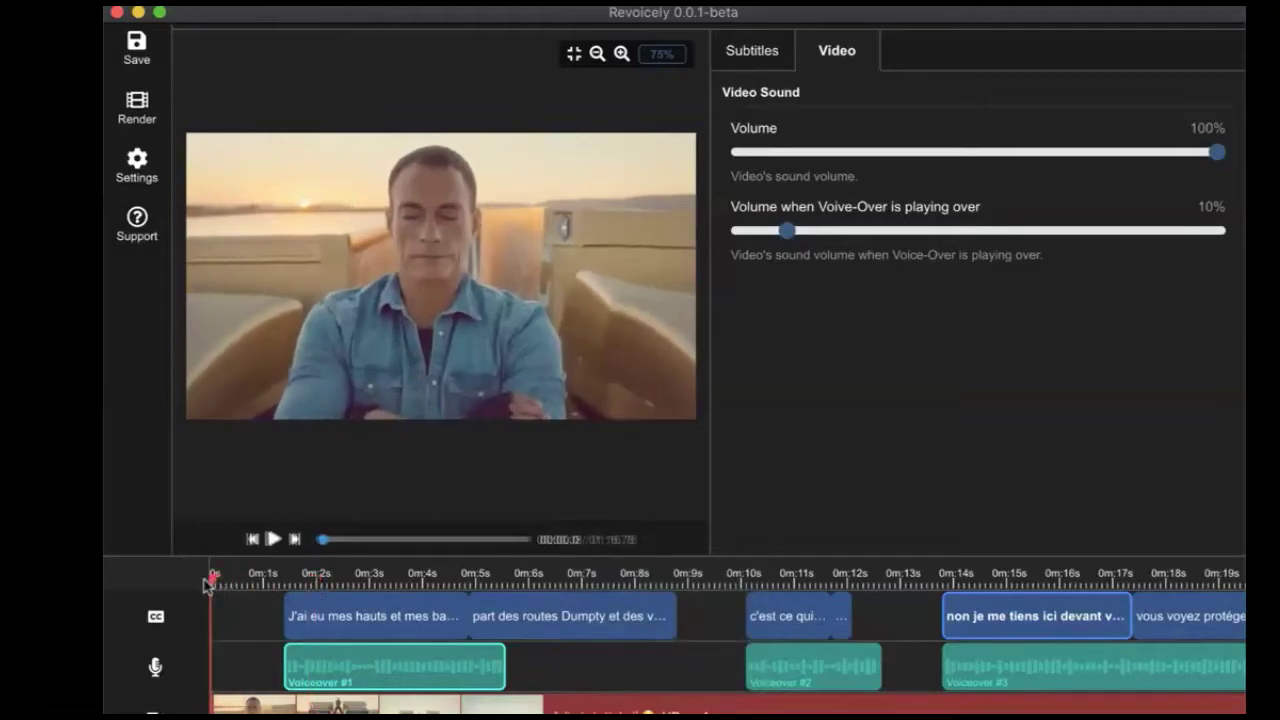
{"action": "left_click", "coordinate": [274, 539]}
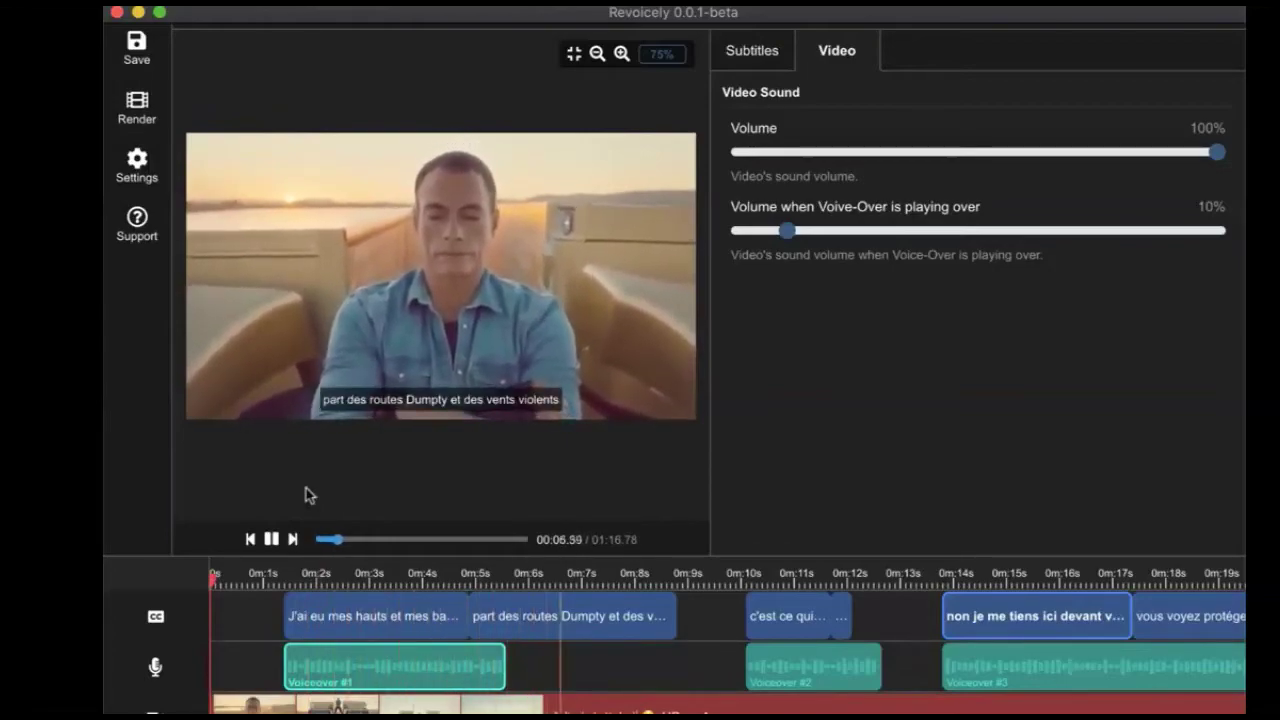
{"action": "left_click", "coordinate": [271, 539]}
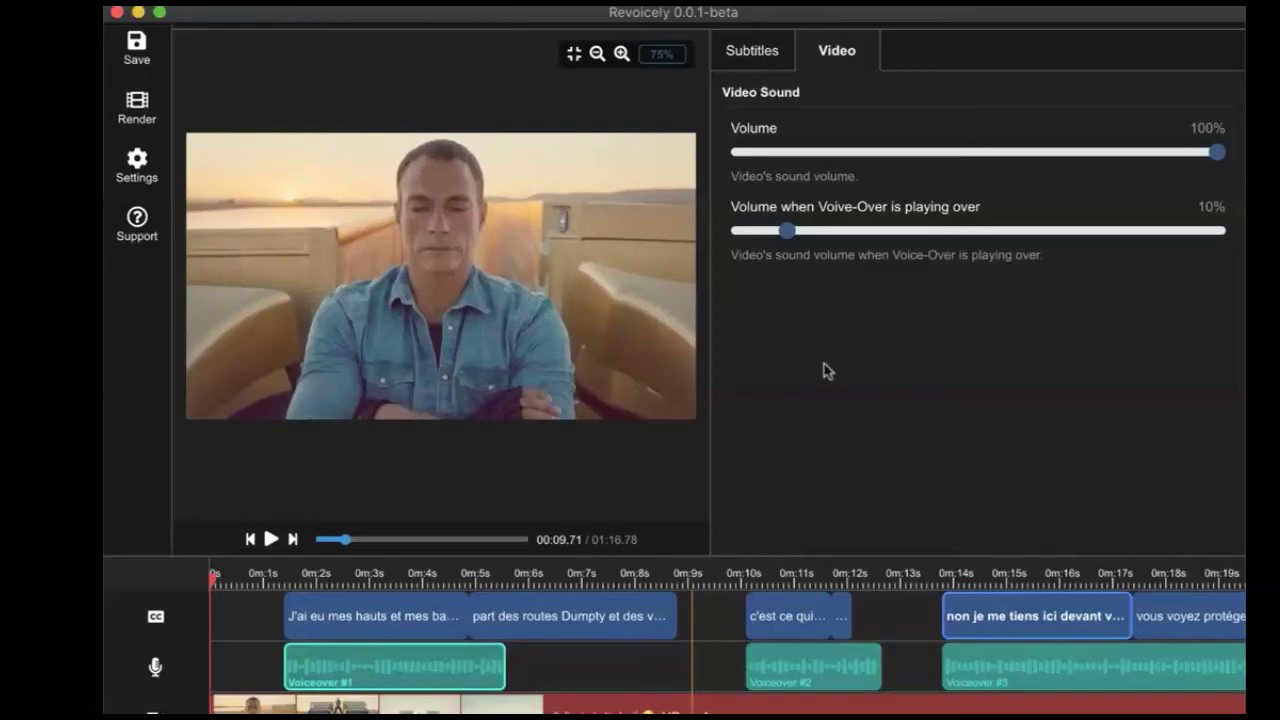
{"action": "left_click", "coordinate": [137, 110]}
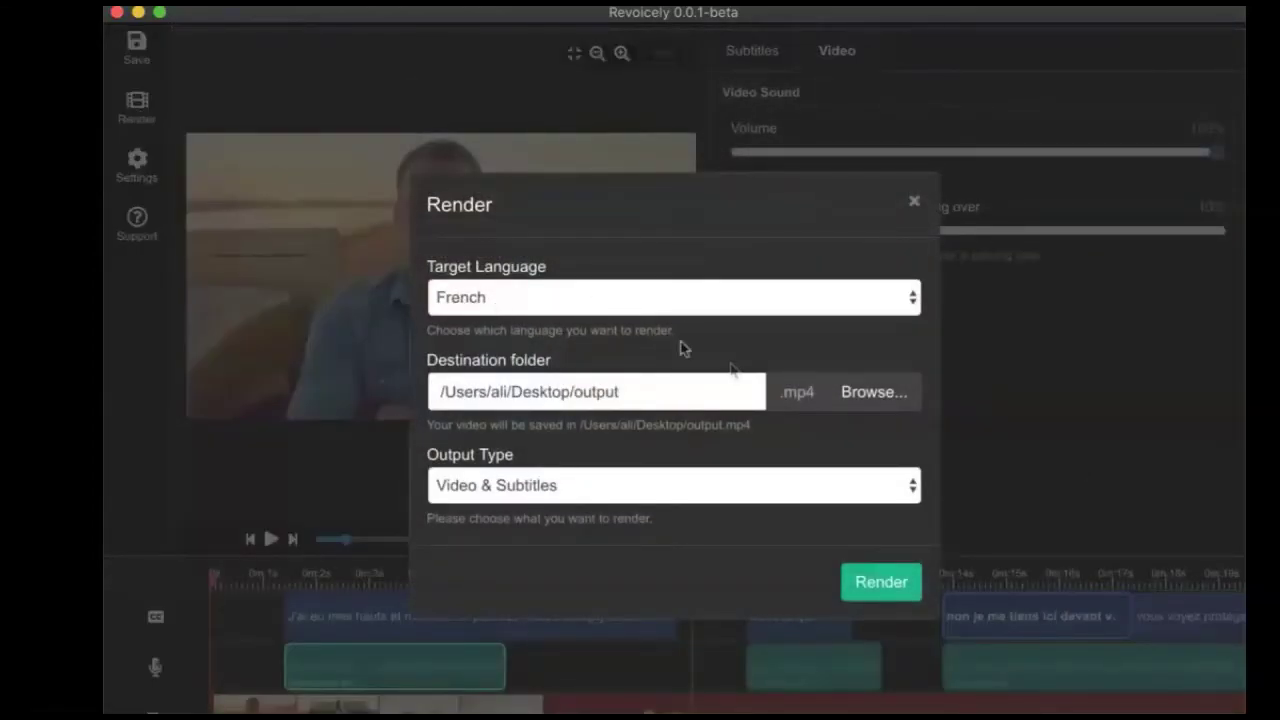
Step: Keep the destination folder and set the render Output Type to Voiceover only (output.mp3)
{"action": "left_click", "coordinate": [623, 392]}
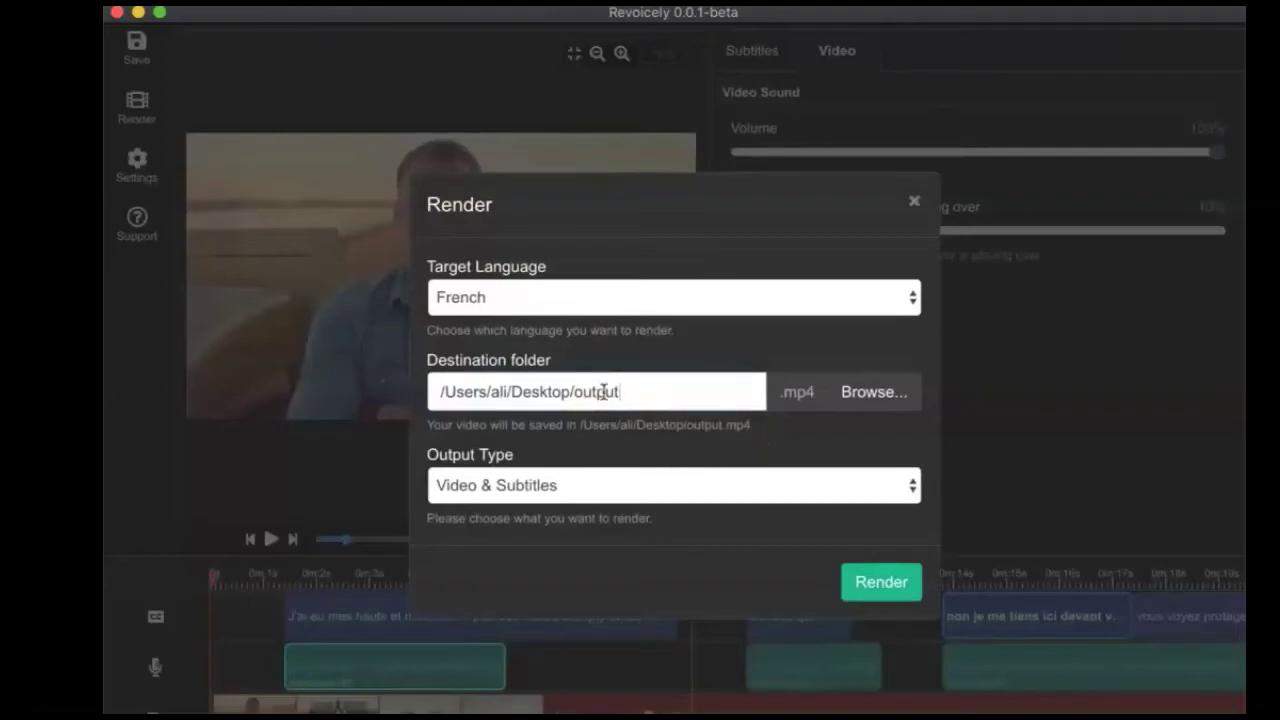
{"action": "left_click", "coordinate": [507, 458]}
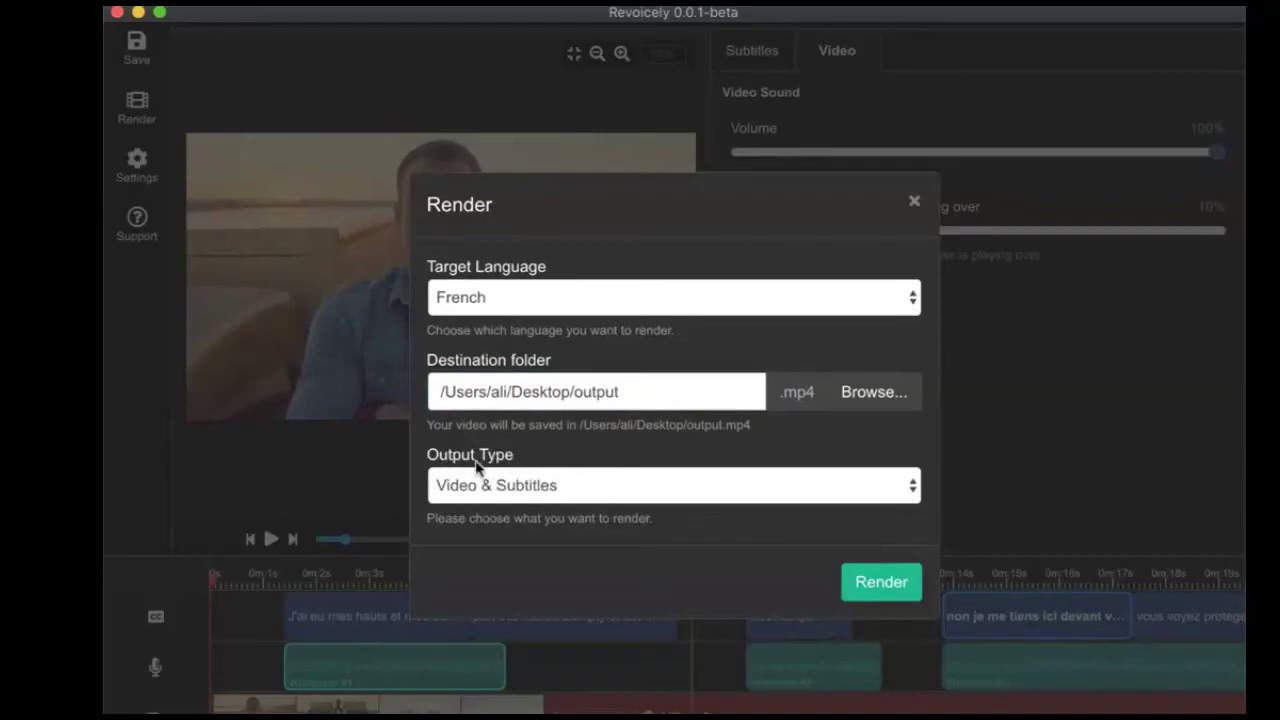
{"action": "left_click", "coordinate": [476, 466]}
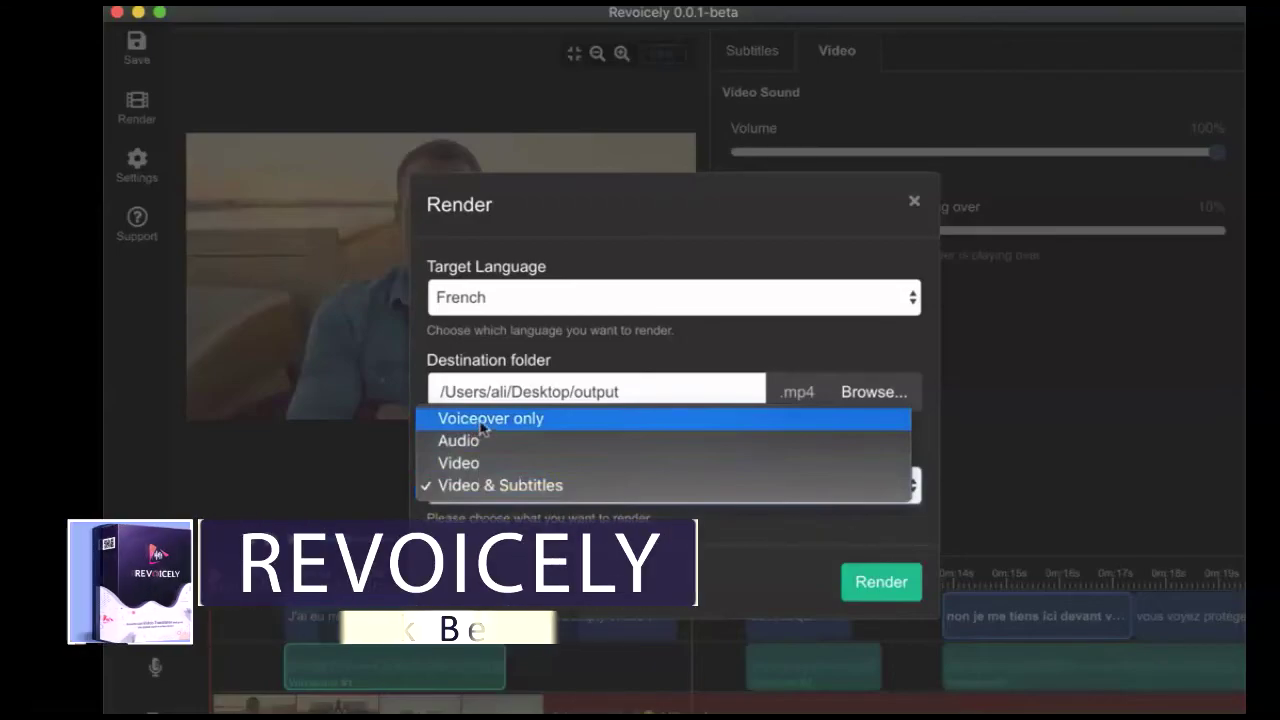
{"action": "key", "text": "Escape"}
{"action": "left_click", "coordinate": [488, 482]}
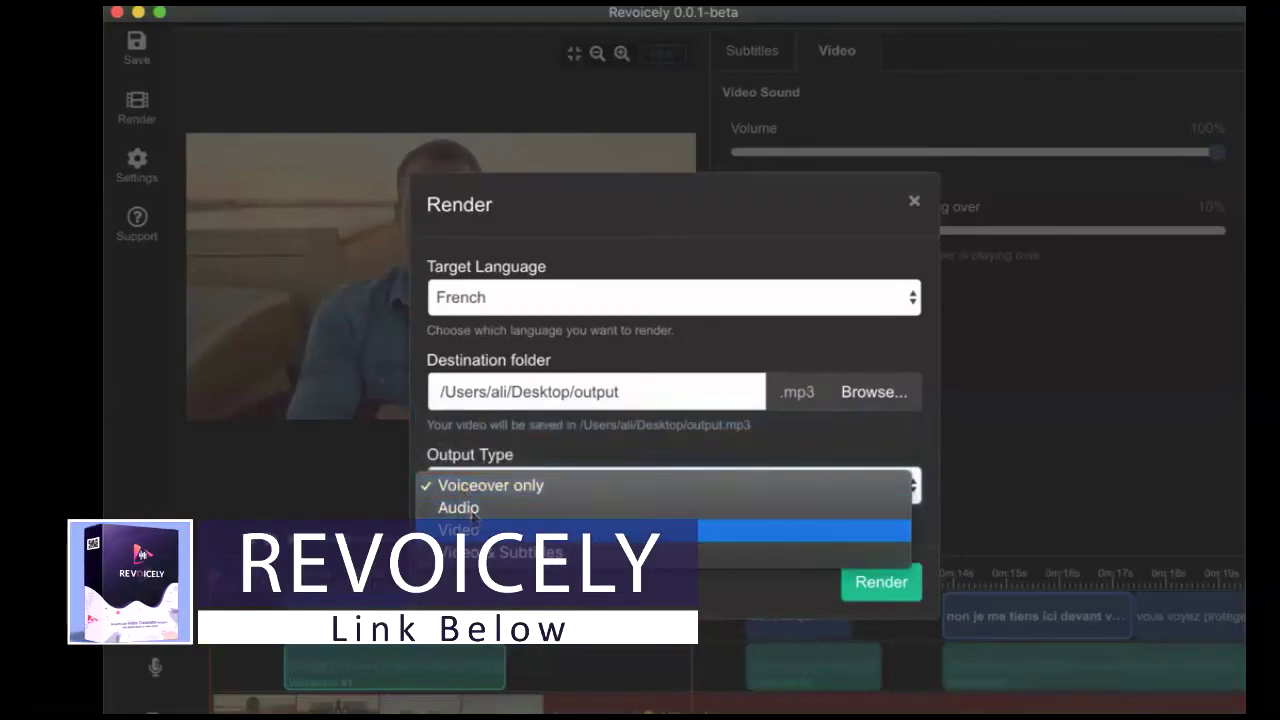
{"action": "left_click", "coordinate": [487, 455]}
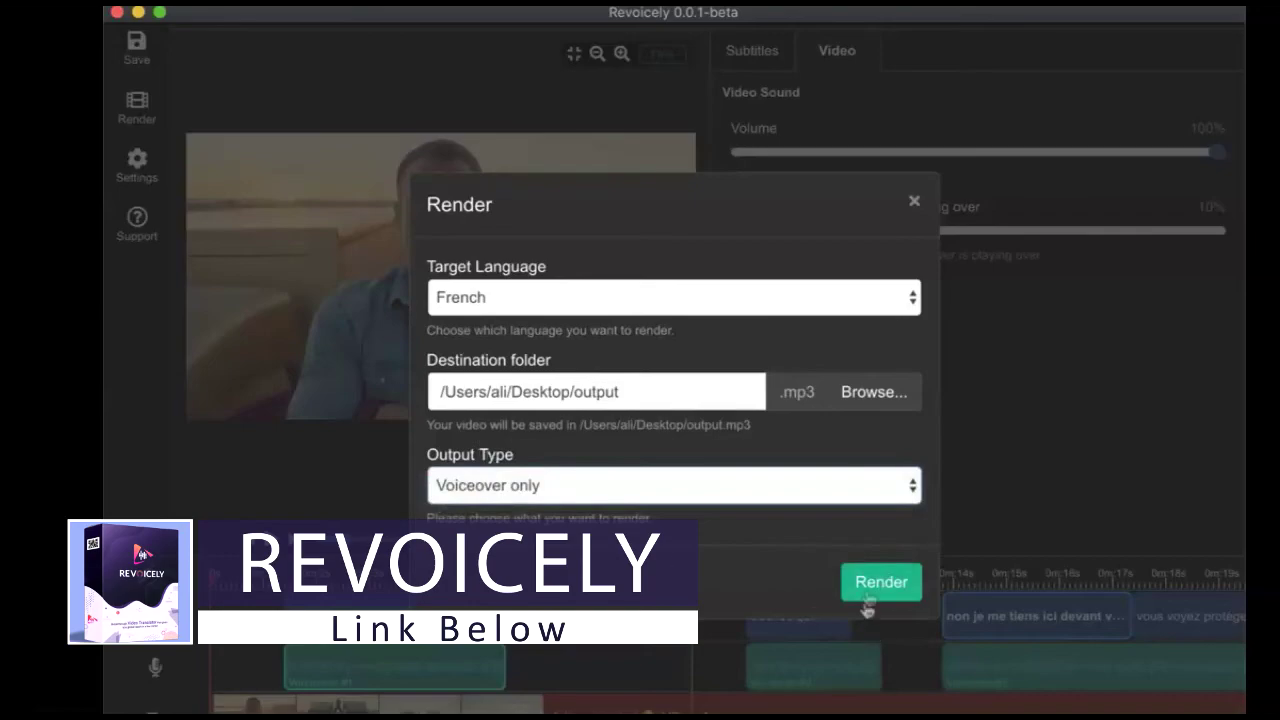